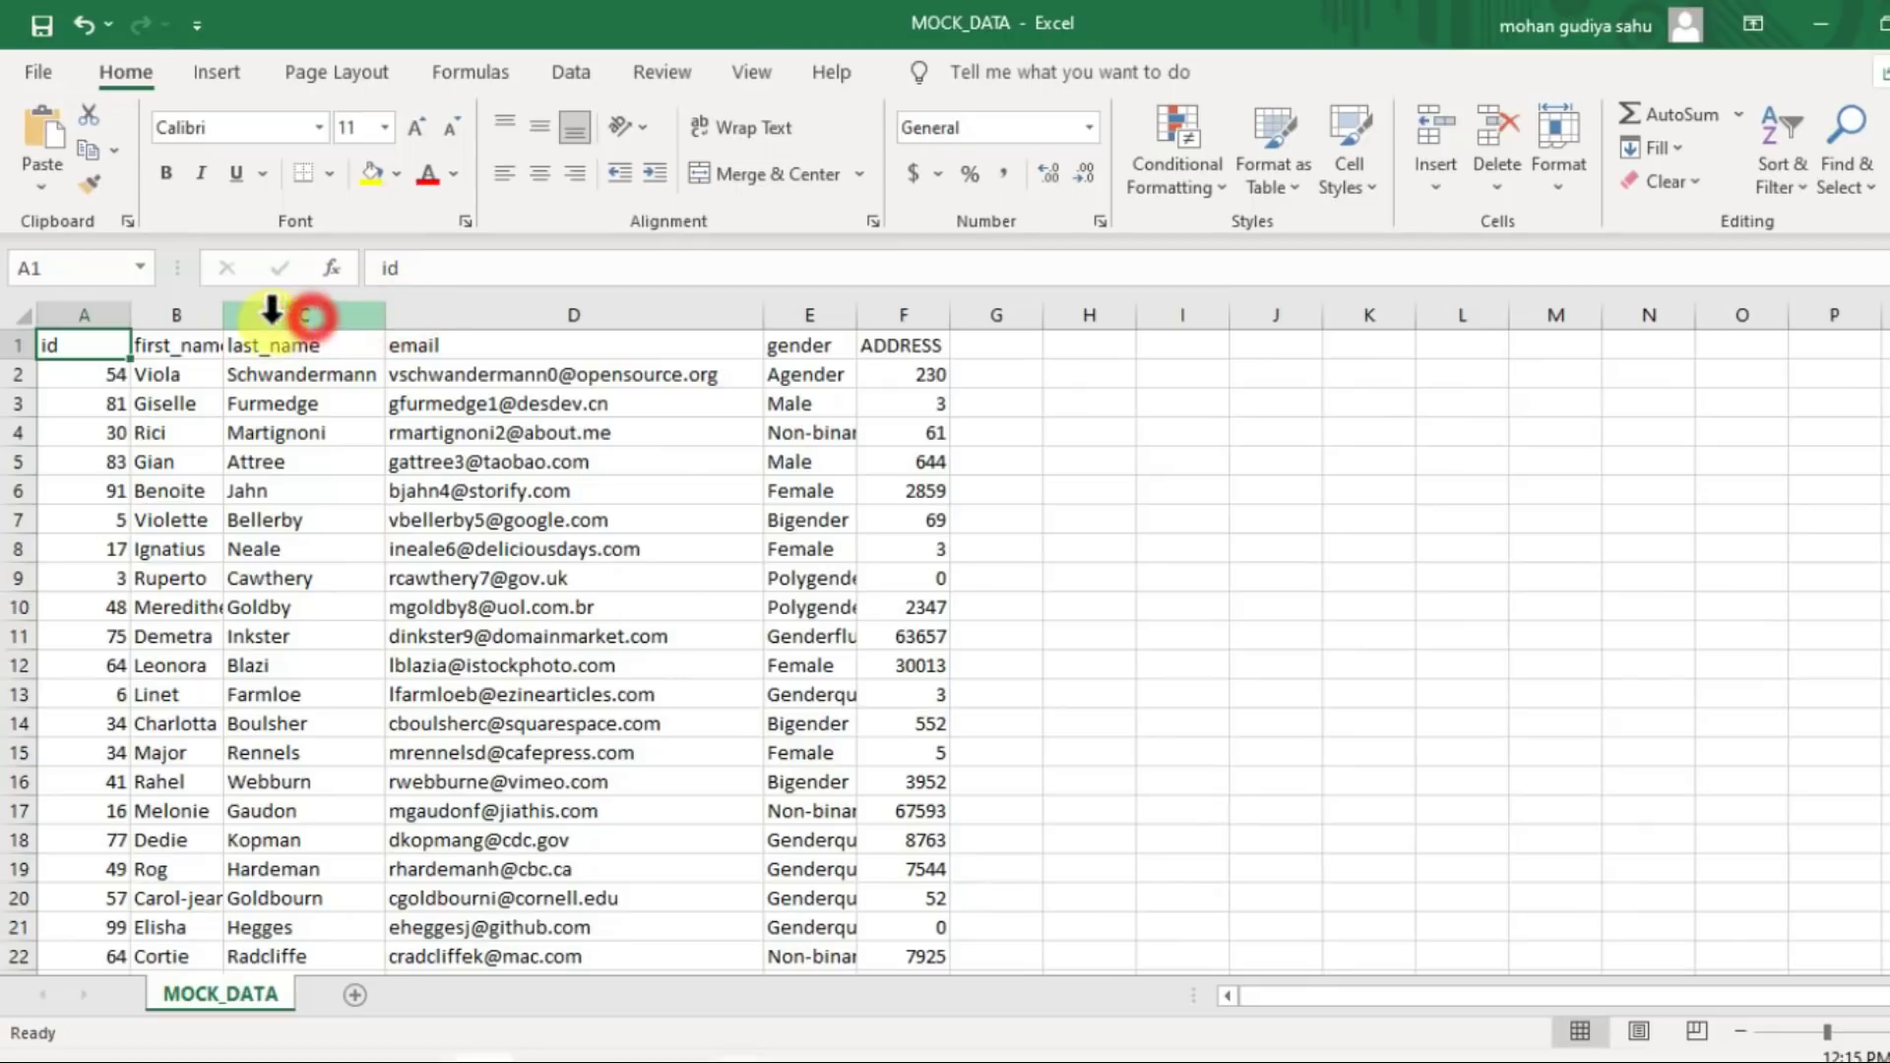
- Fit the first_name column's width to its contents and switch back to the Mockaroo page in the browser
{"action": "double_click", "coordinate": [223, 315]}
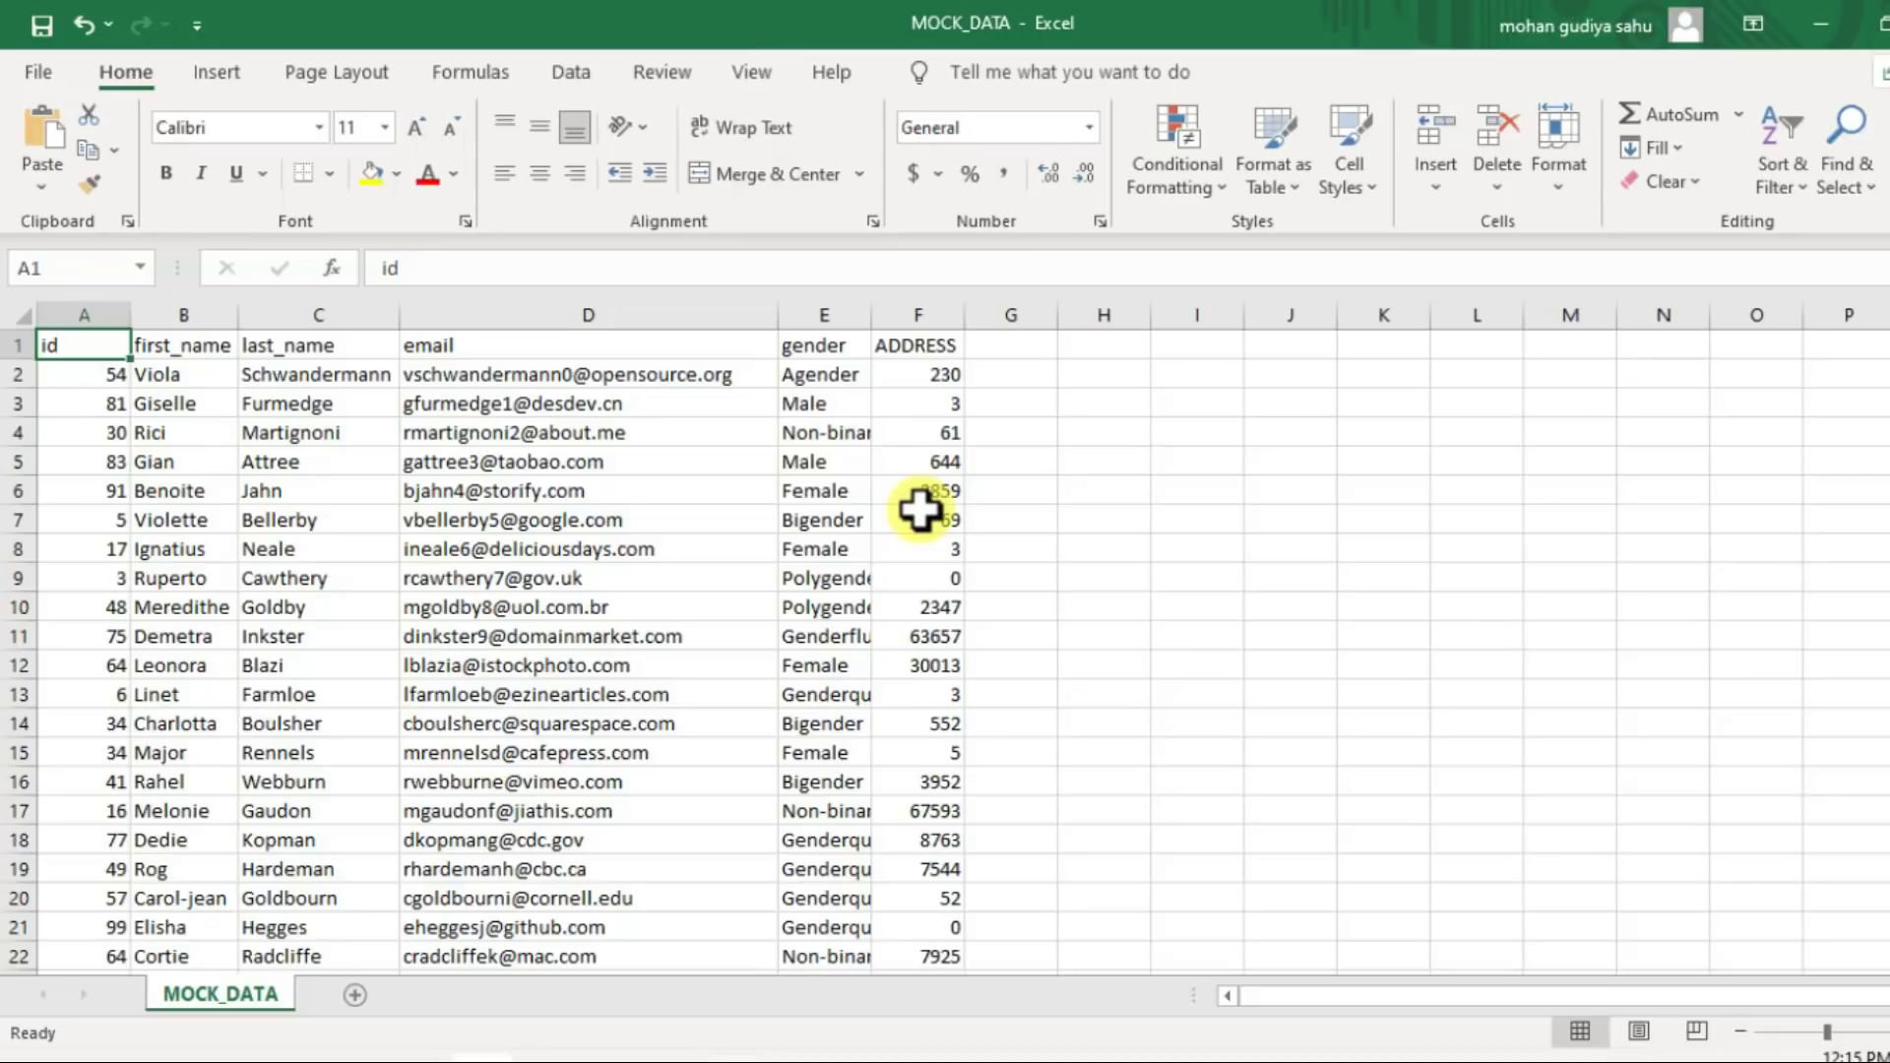
{"action": "left_click", "coordinate": [1816, 23]}
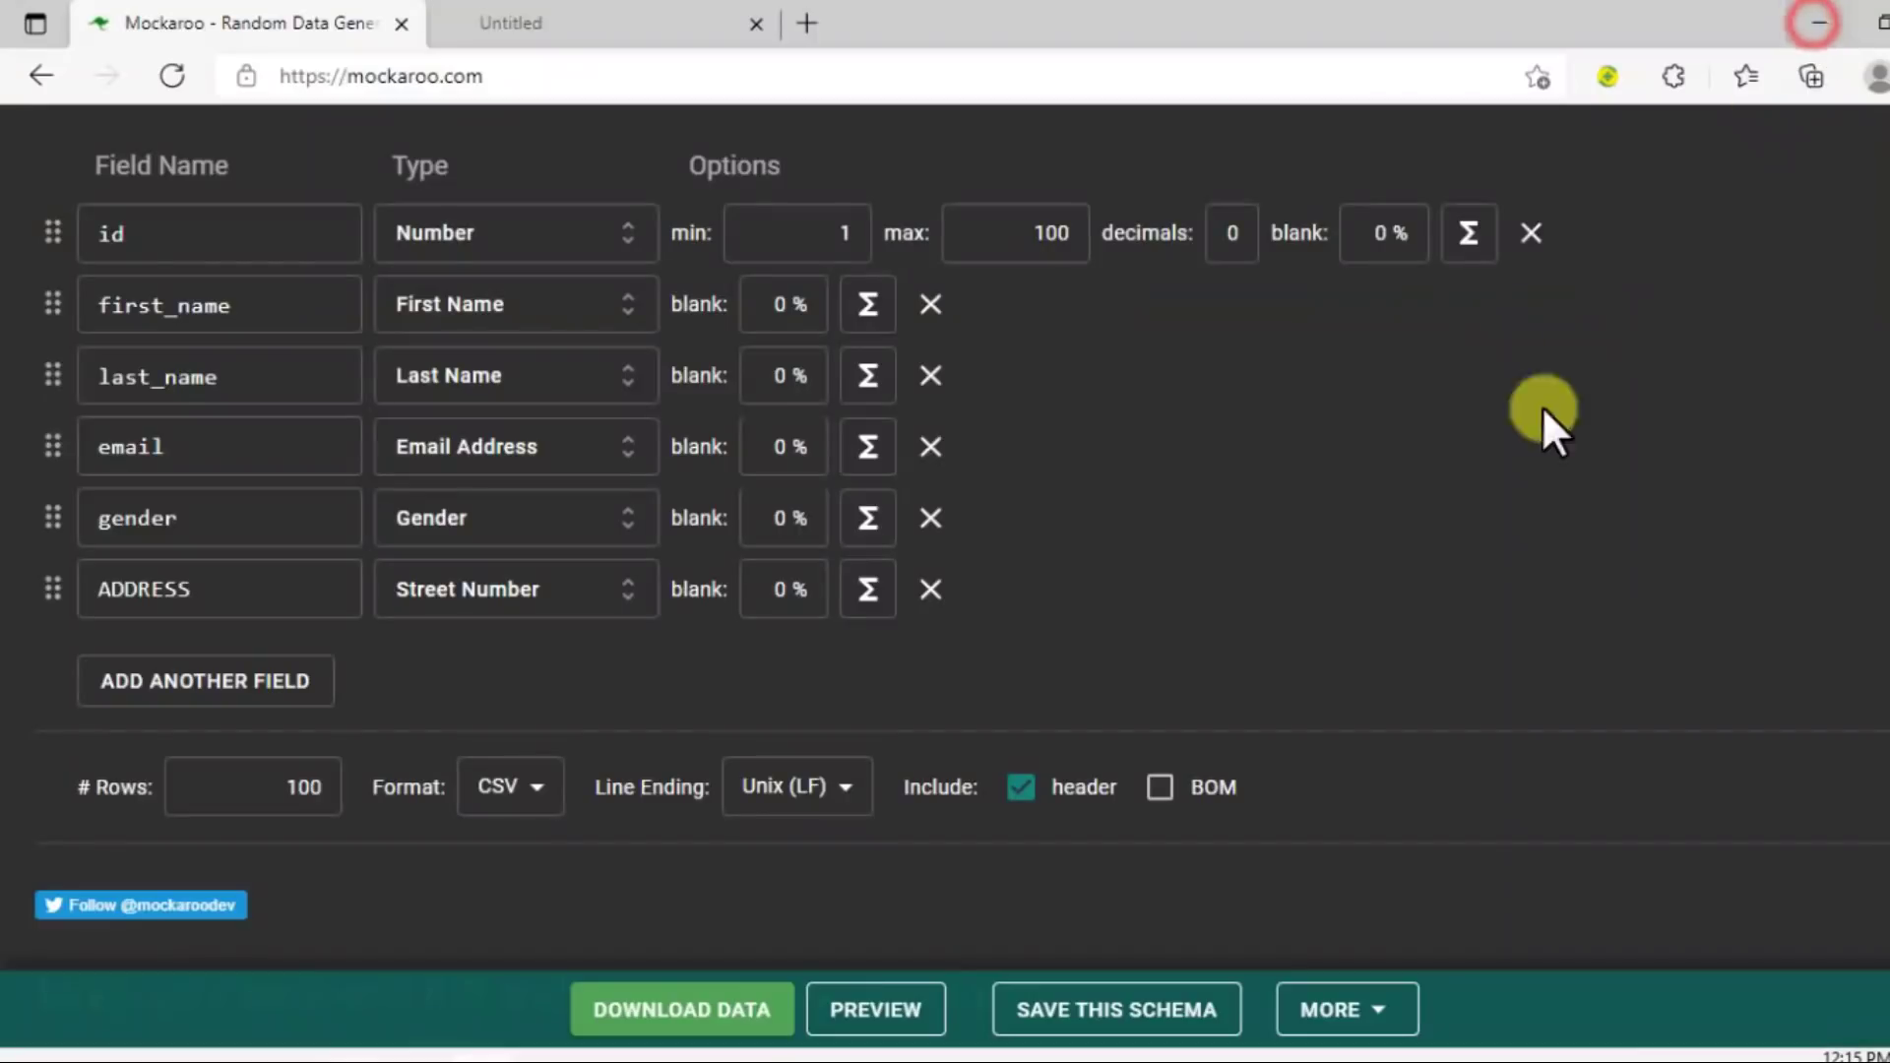
{"action": "scroll", "coordinate": [1506, 596], "scroll_direction": "up", "scroll_amount": 2}
{"action": "scroll", "coordinate": [1514, 601], "scroll_direction": "up", "scroll_amount": 2}
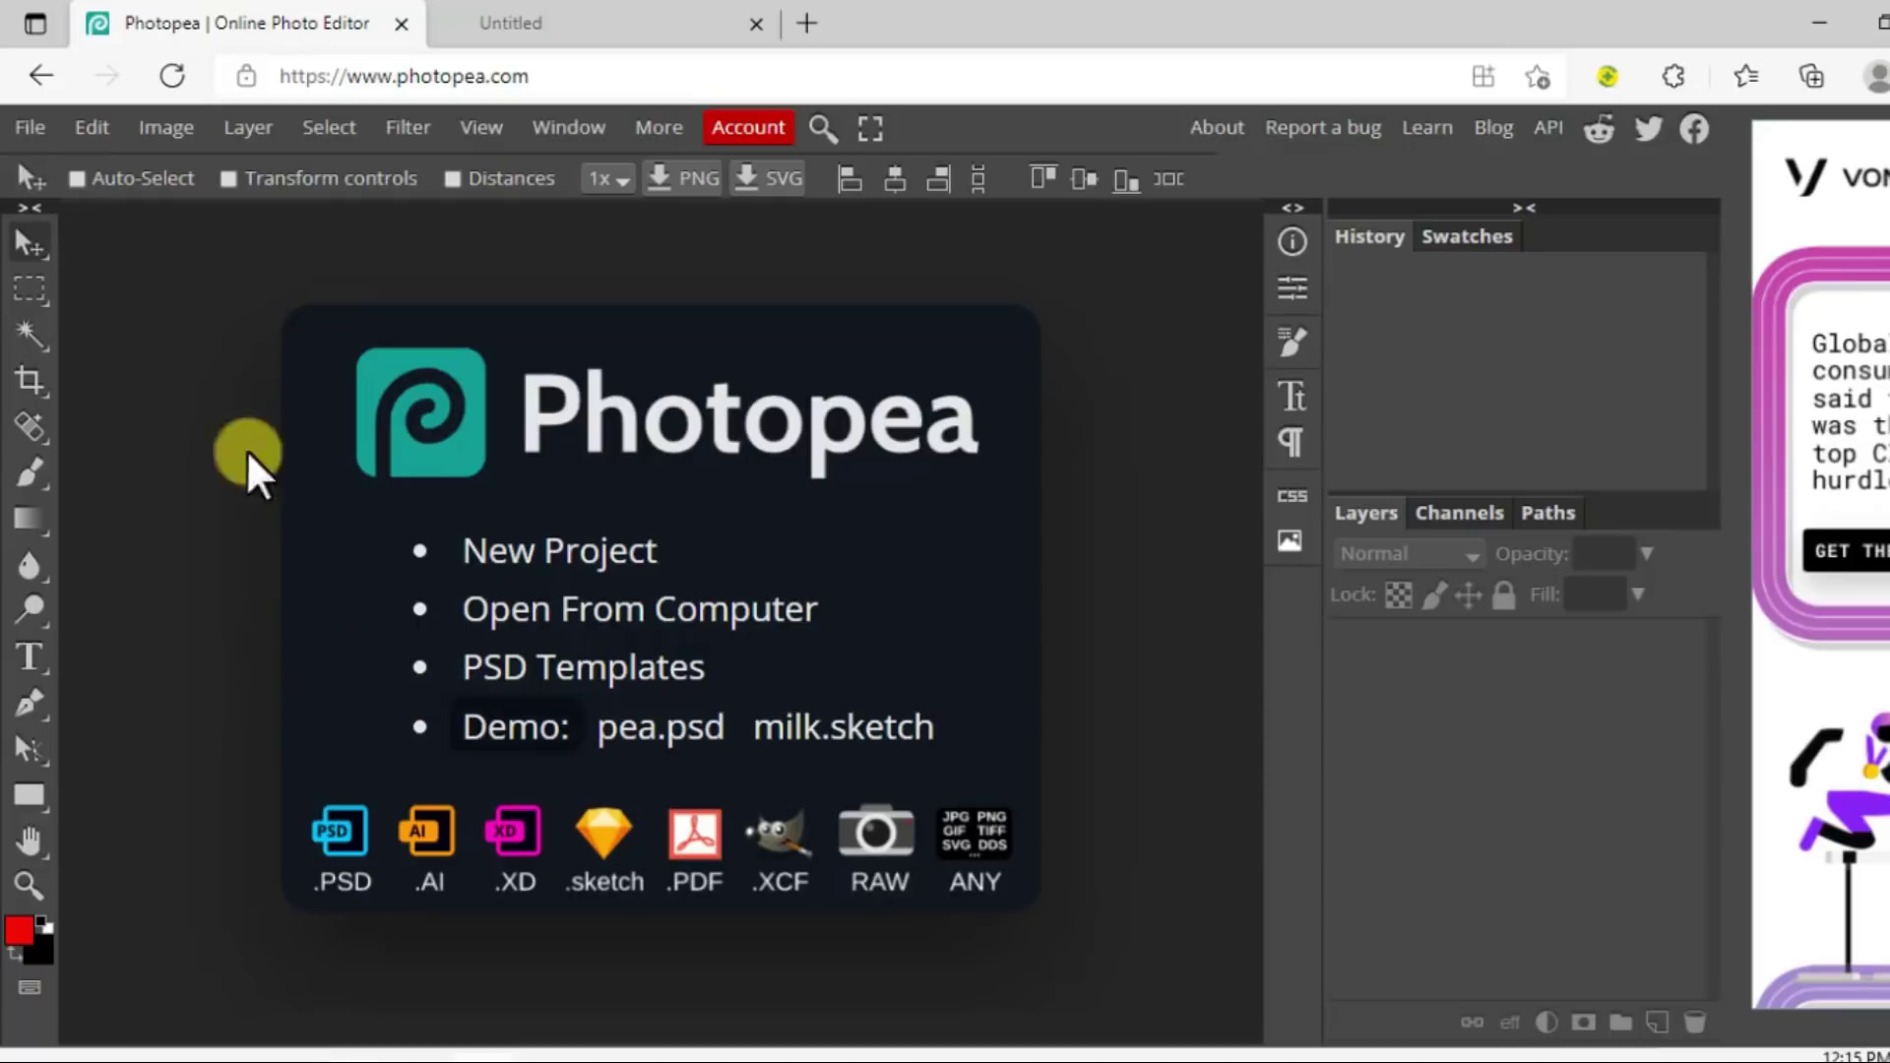
- Create a new Photopea project of 1280 by 720 pixels at 72 DPI with a white background
{"action": "left_click", "coordinate": [30, 127]}
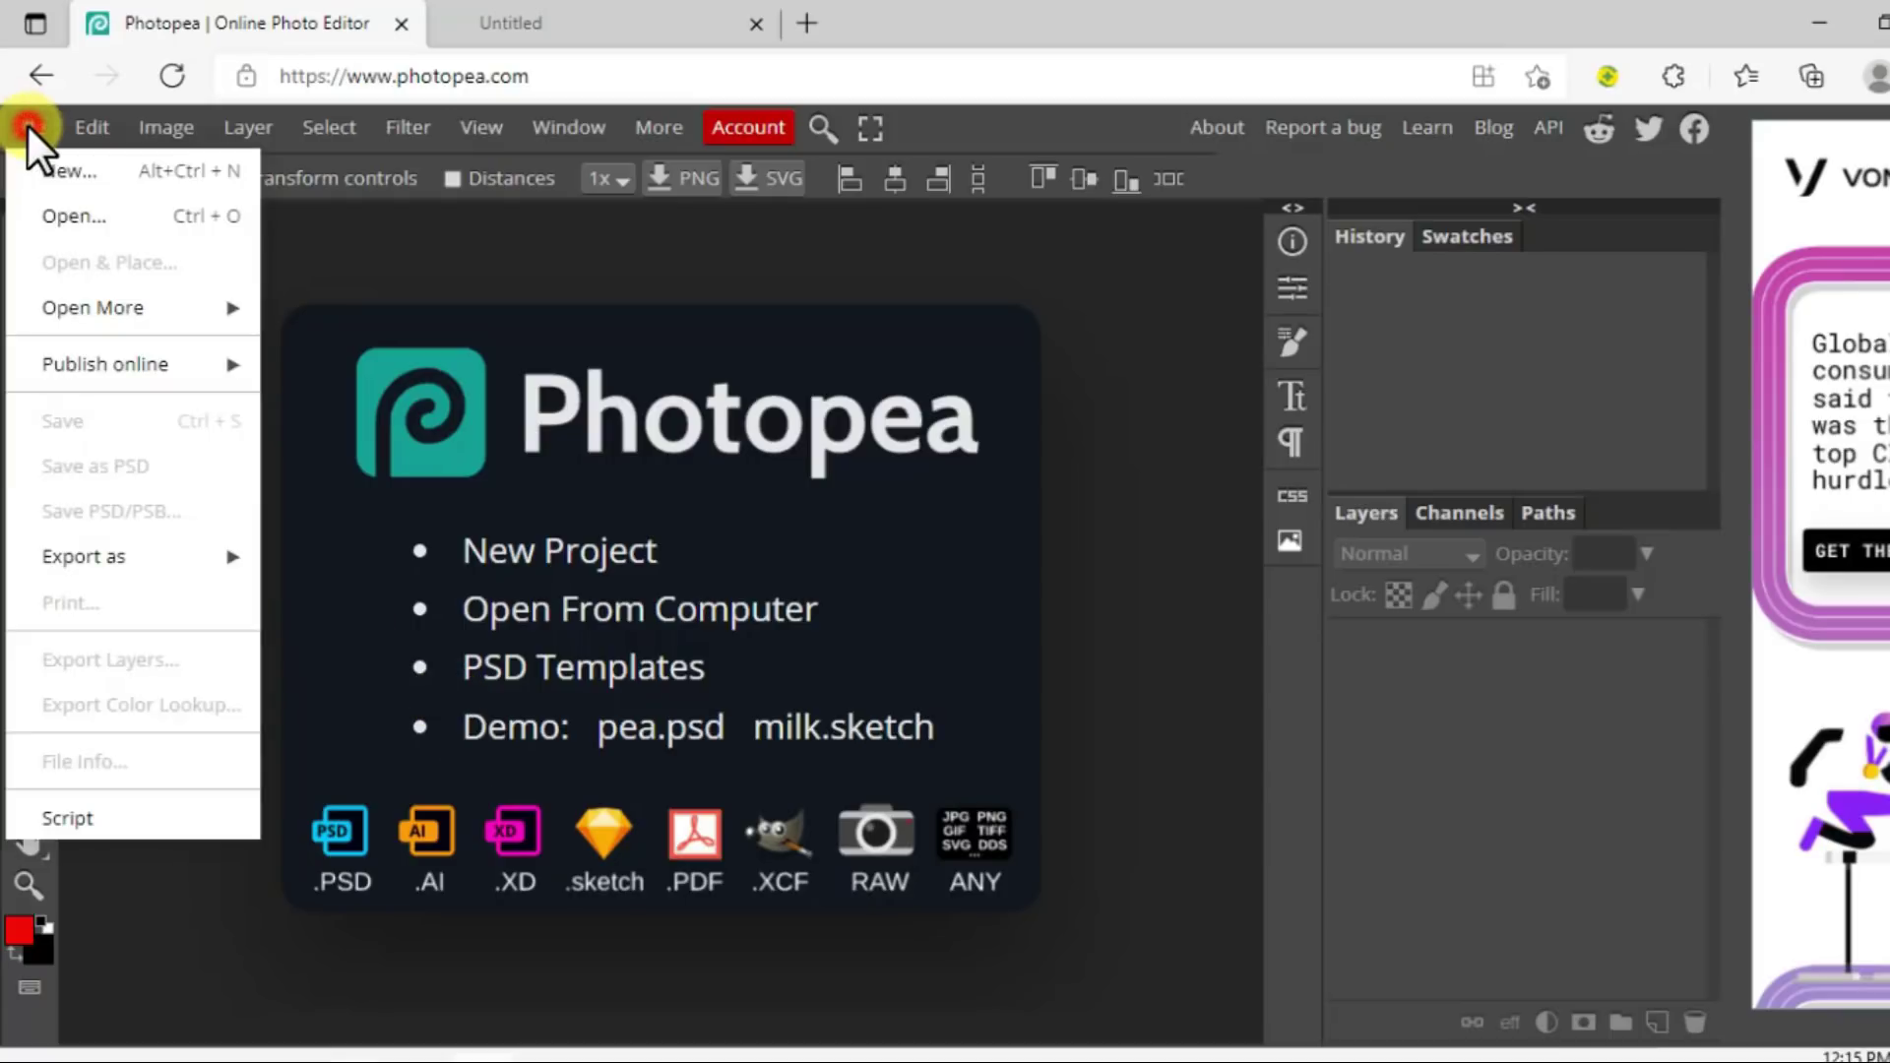
{"action": "left_click", "coordinate": [86, 176]}
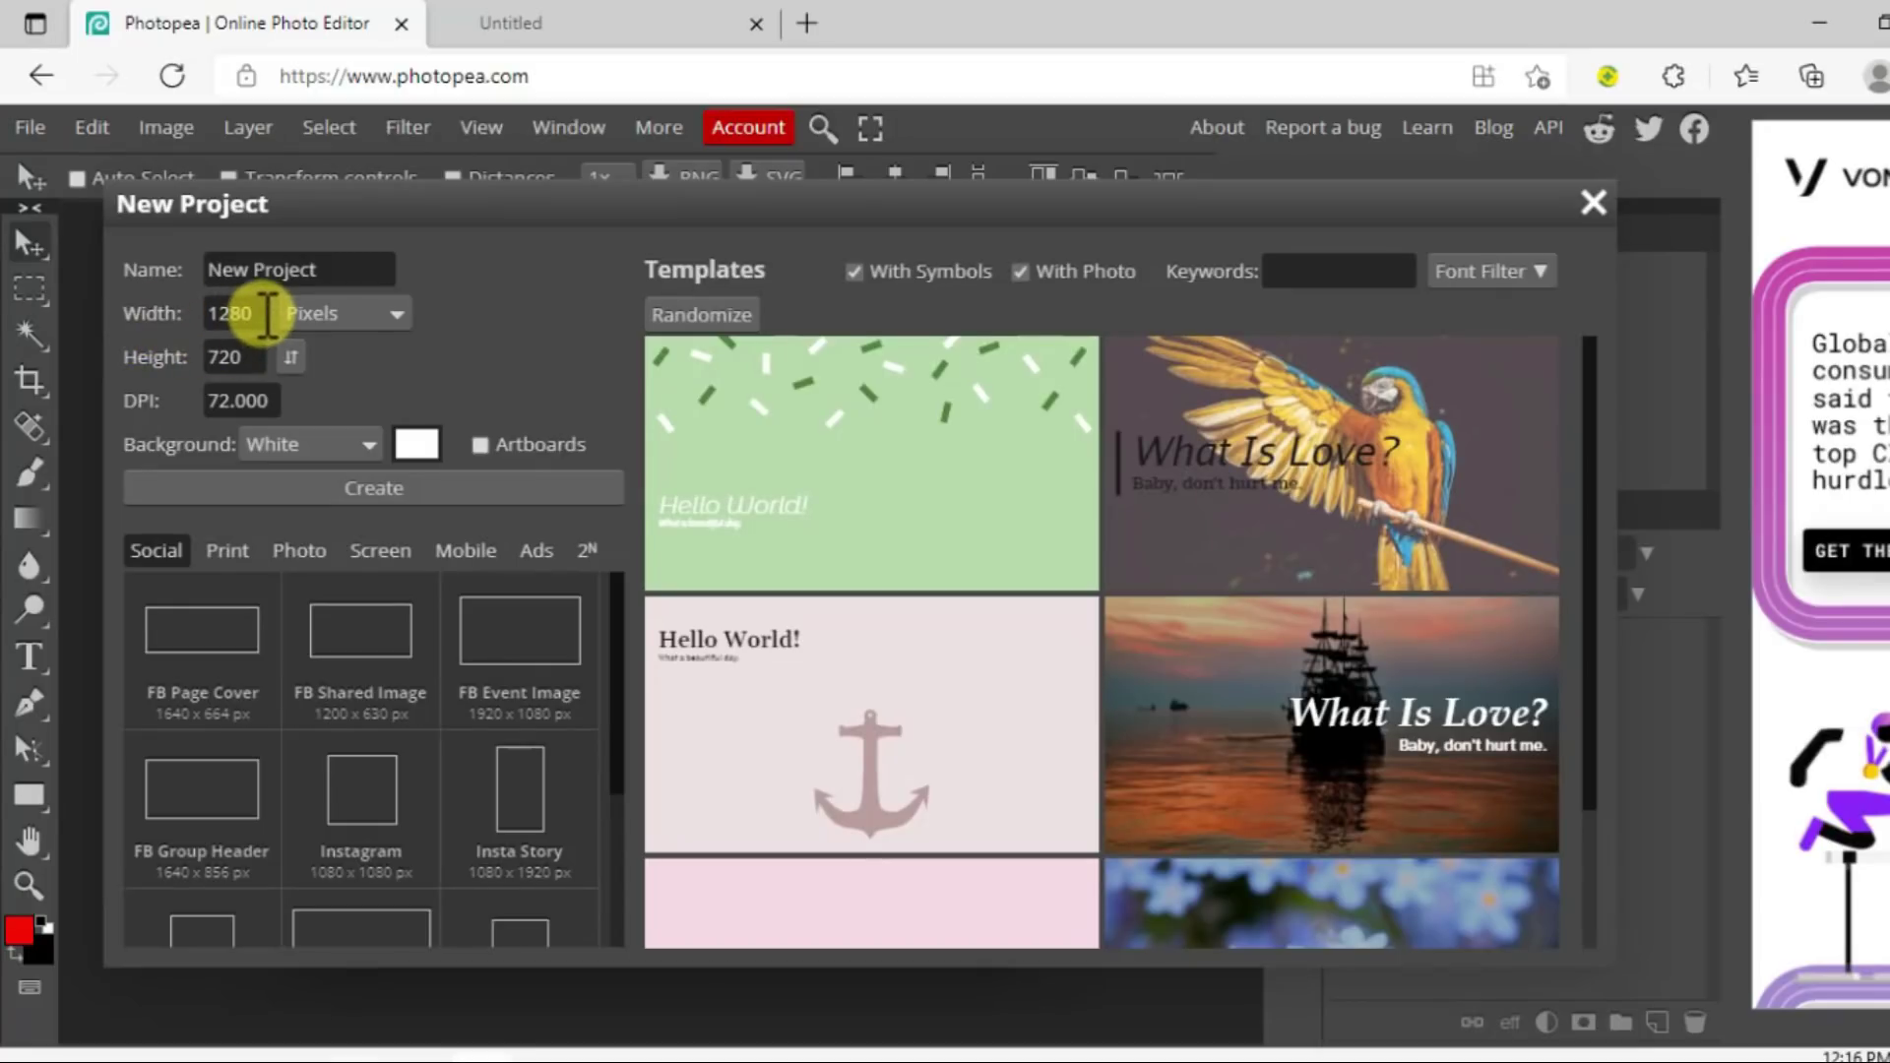
{"action": "left_click_drag", "start_coordinate": [269, 313], "coordinate": [169, 313]}
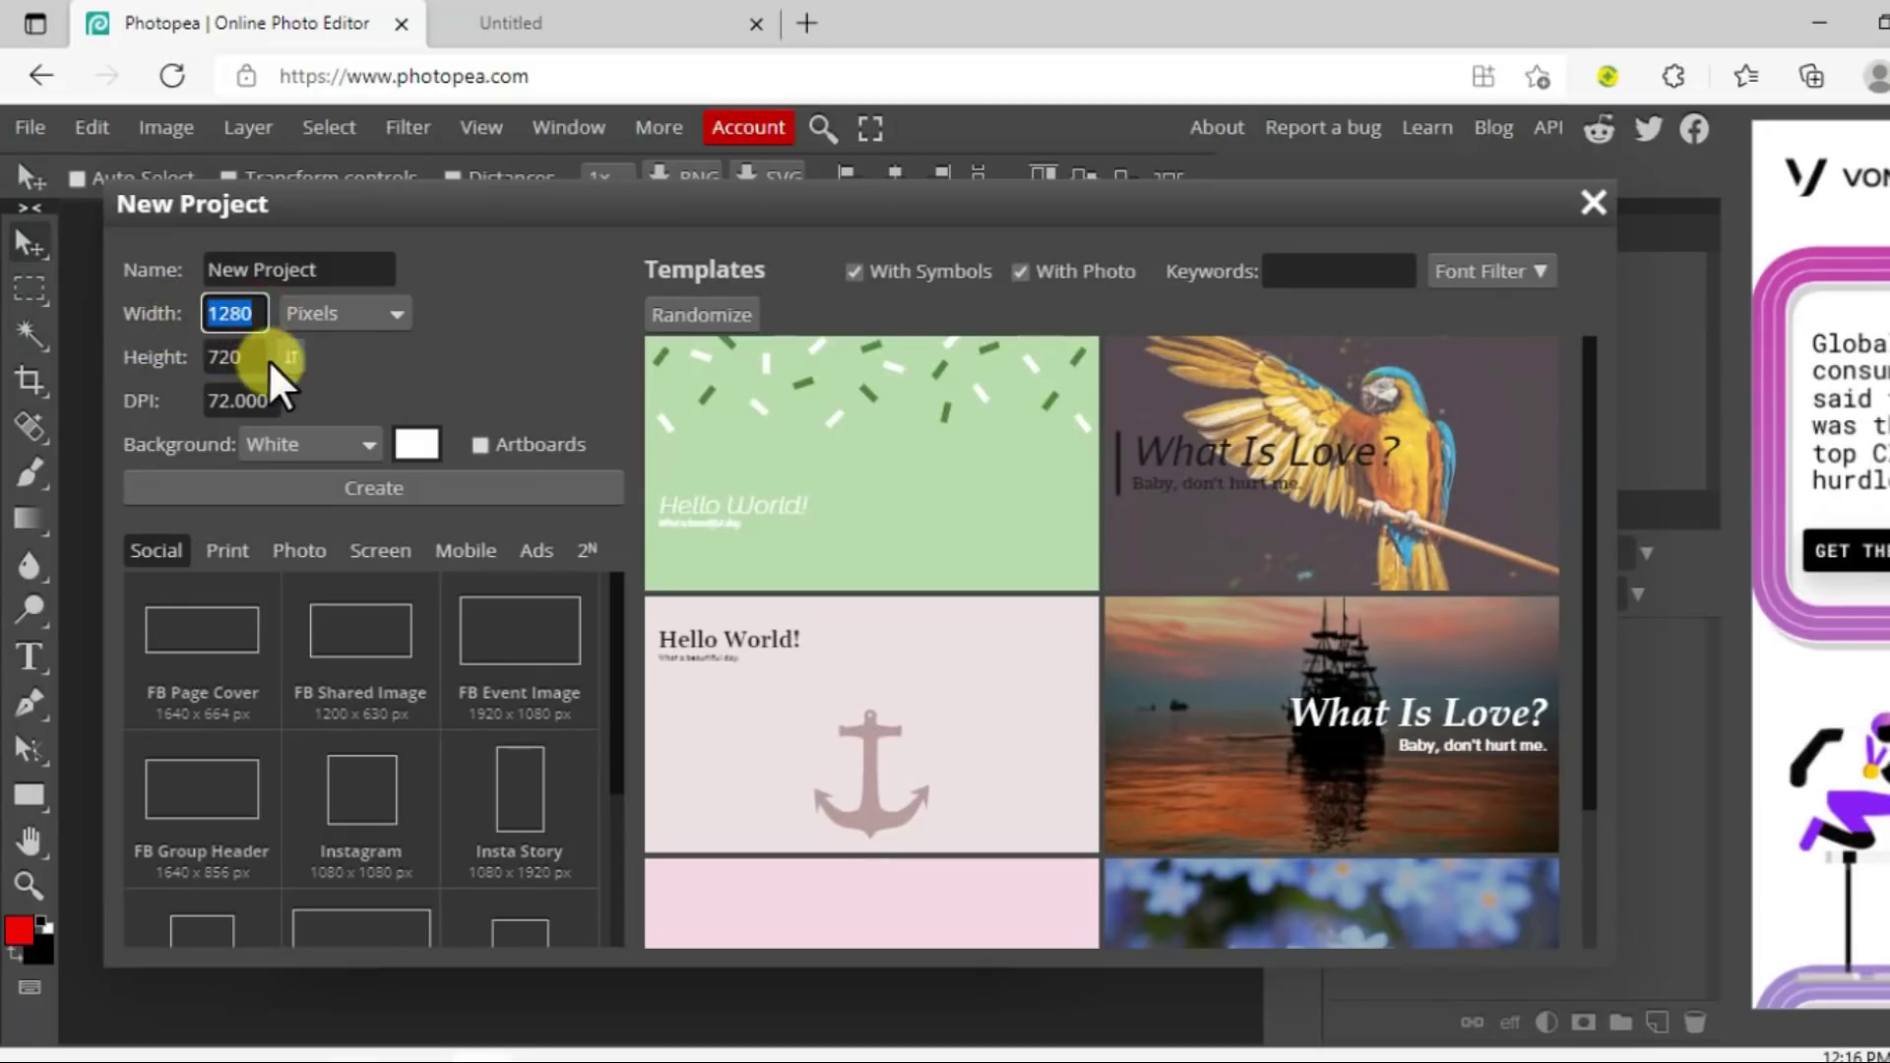
{"action": "left_click_drag", "start_coordinate": [258, 357], "coordinate": [203, 400]}
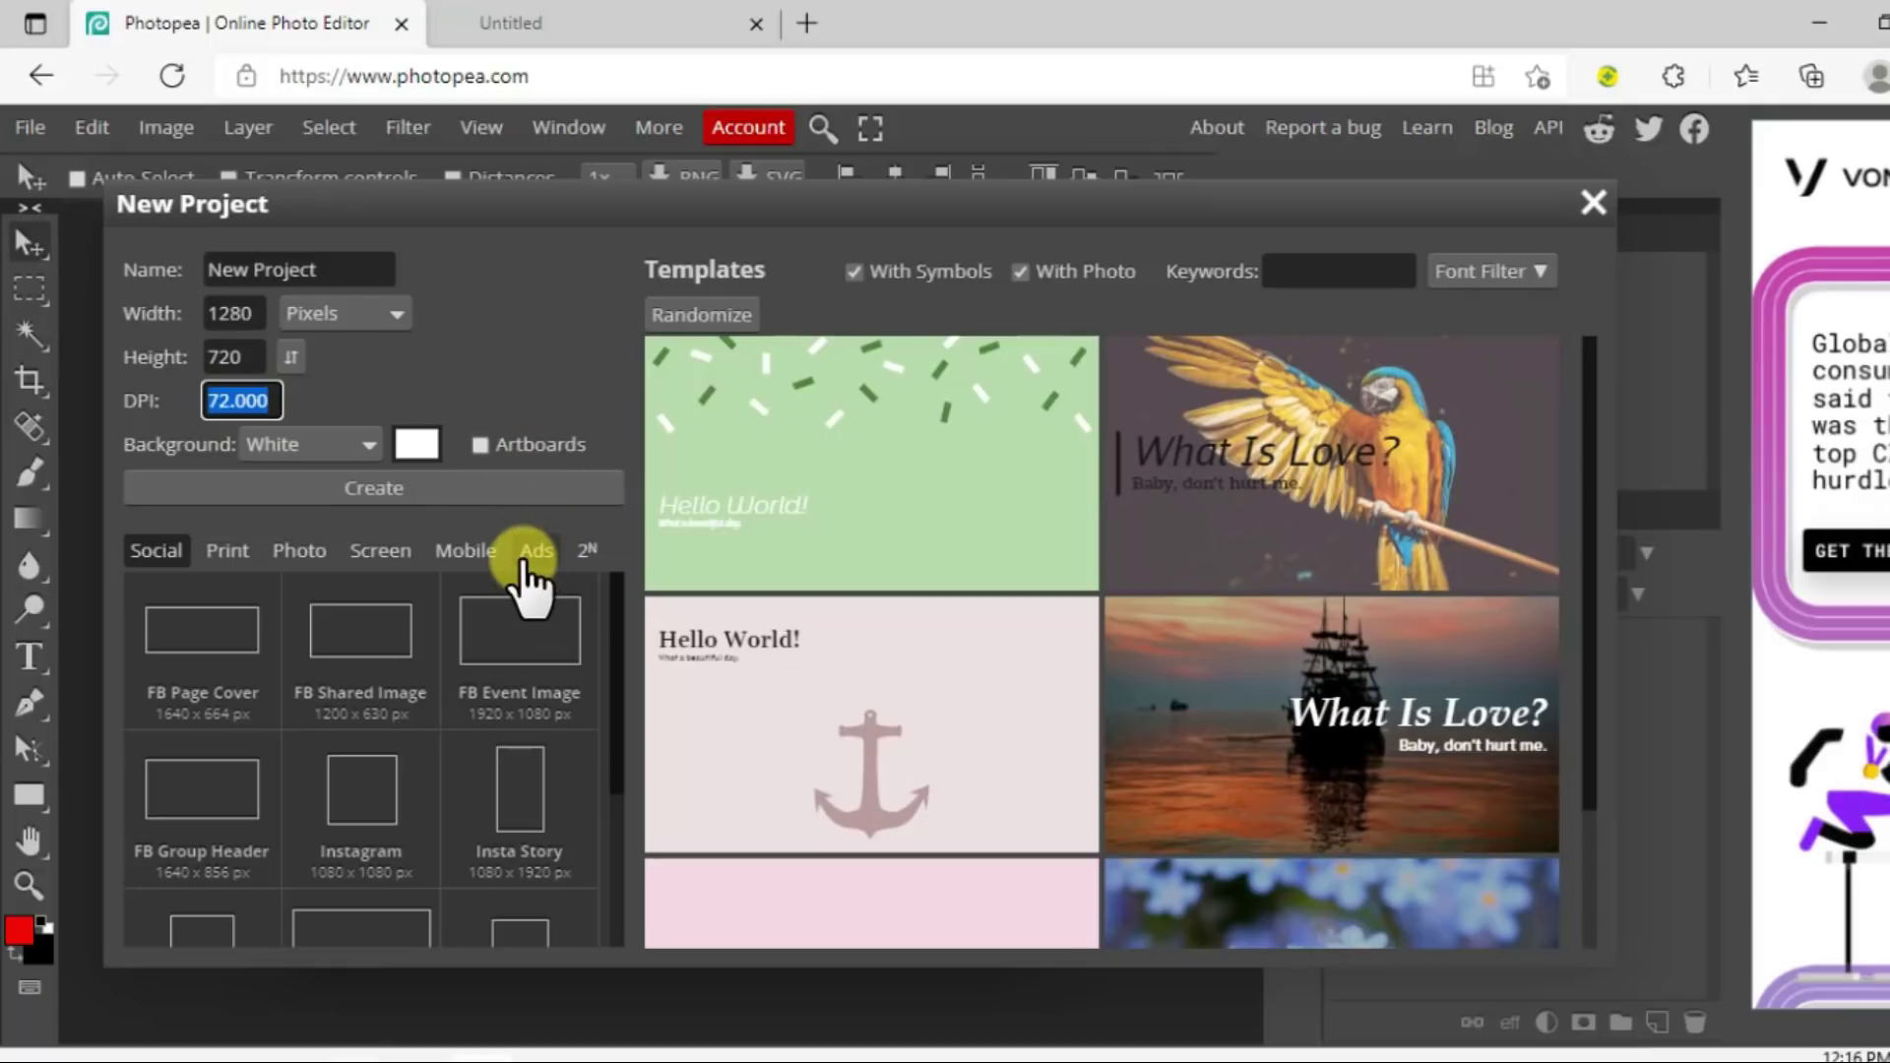
{"action": "scroll", "coordinate": [305, 640], "scroll_direction": "down", "scroll_amount": 1}
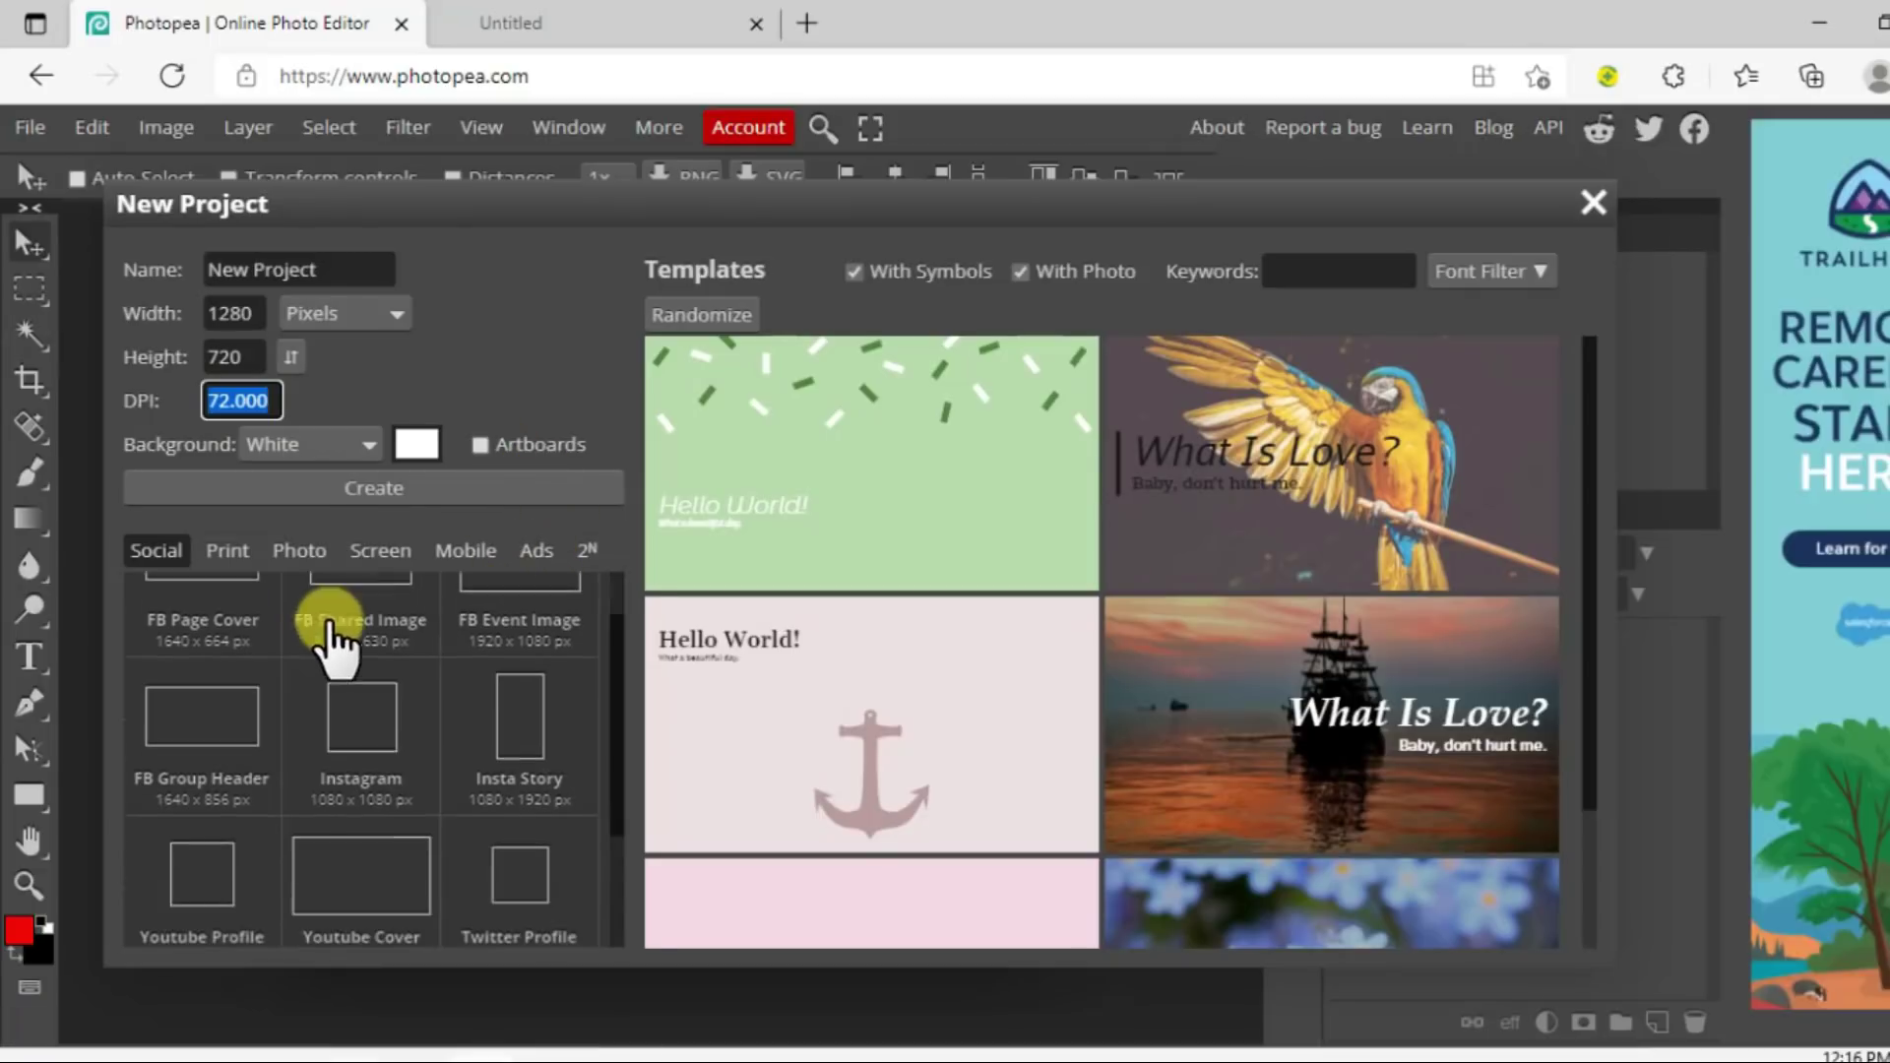
{"action": "scroll", "coordinate": [246, 802], "scroll_direction": "up", "scroll_amount": 1}
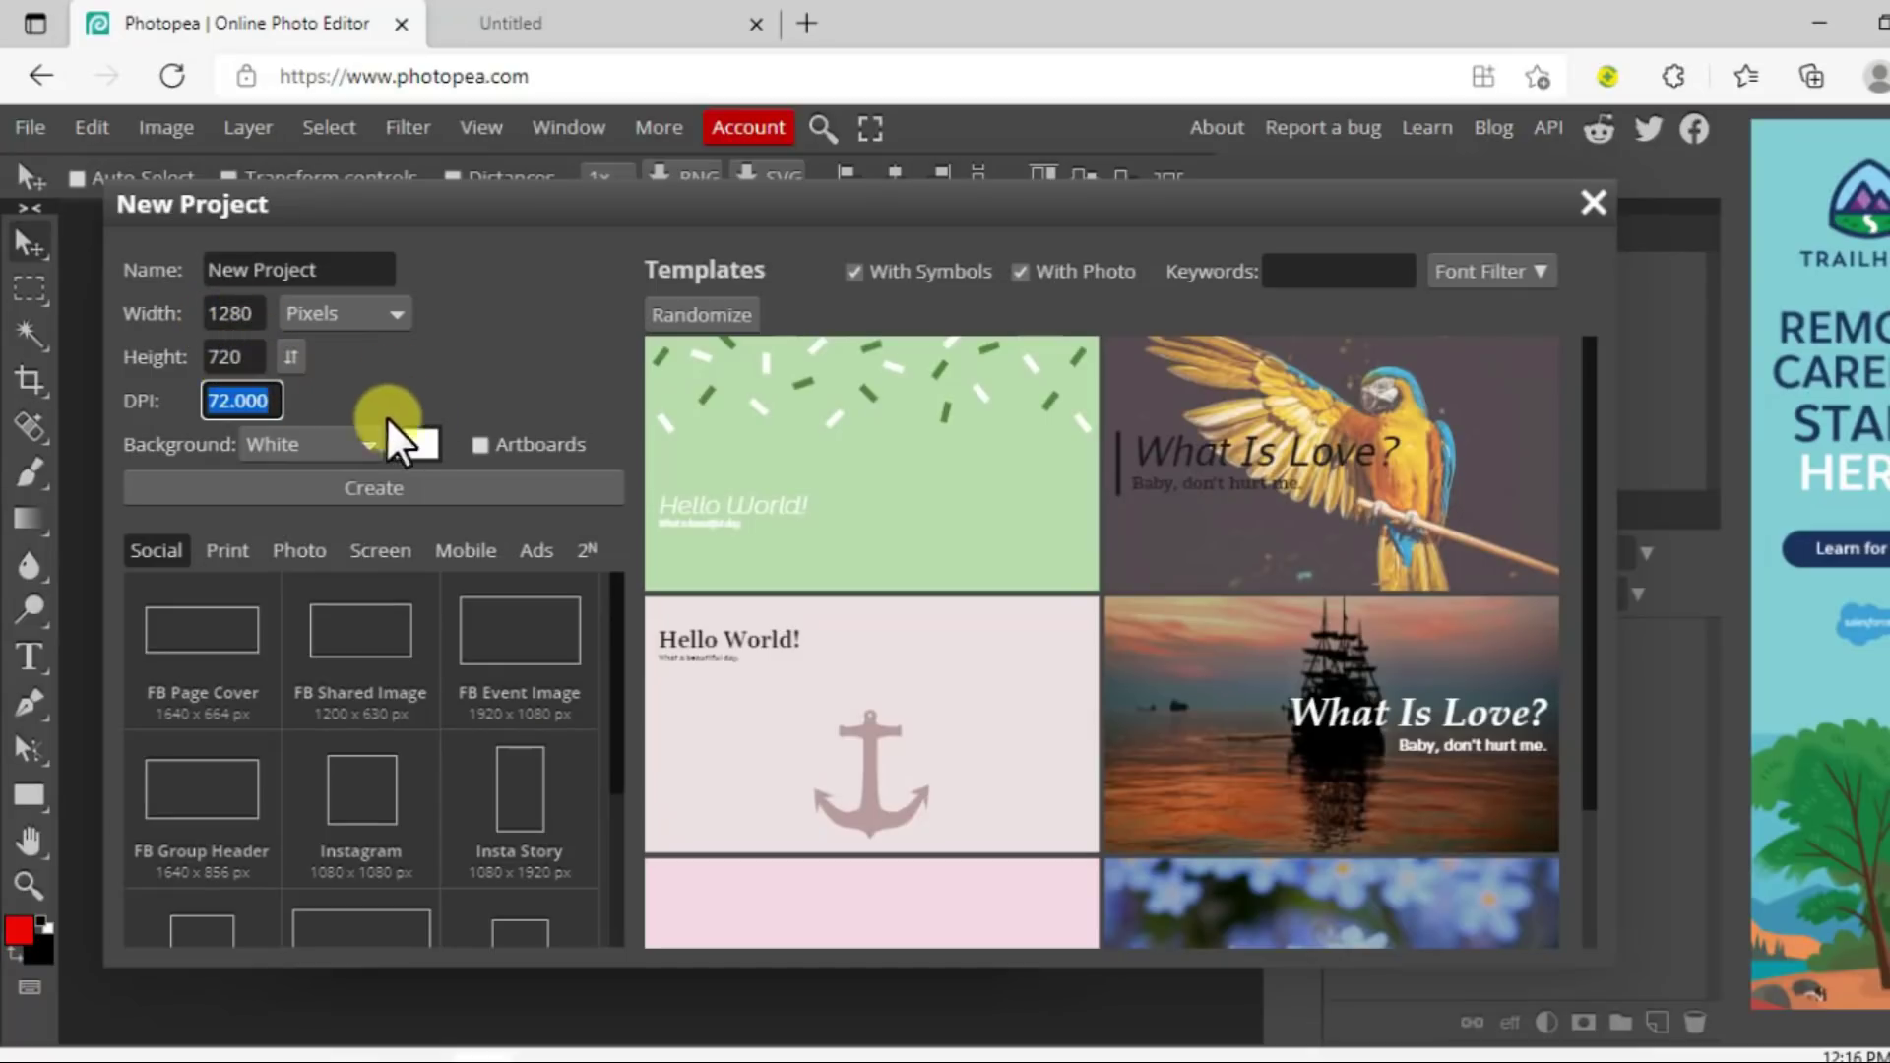
{"action": "left_click", "coordinate": [379, 489]}
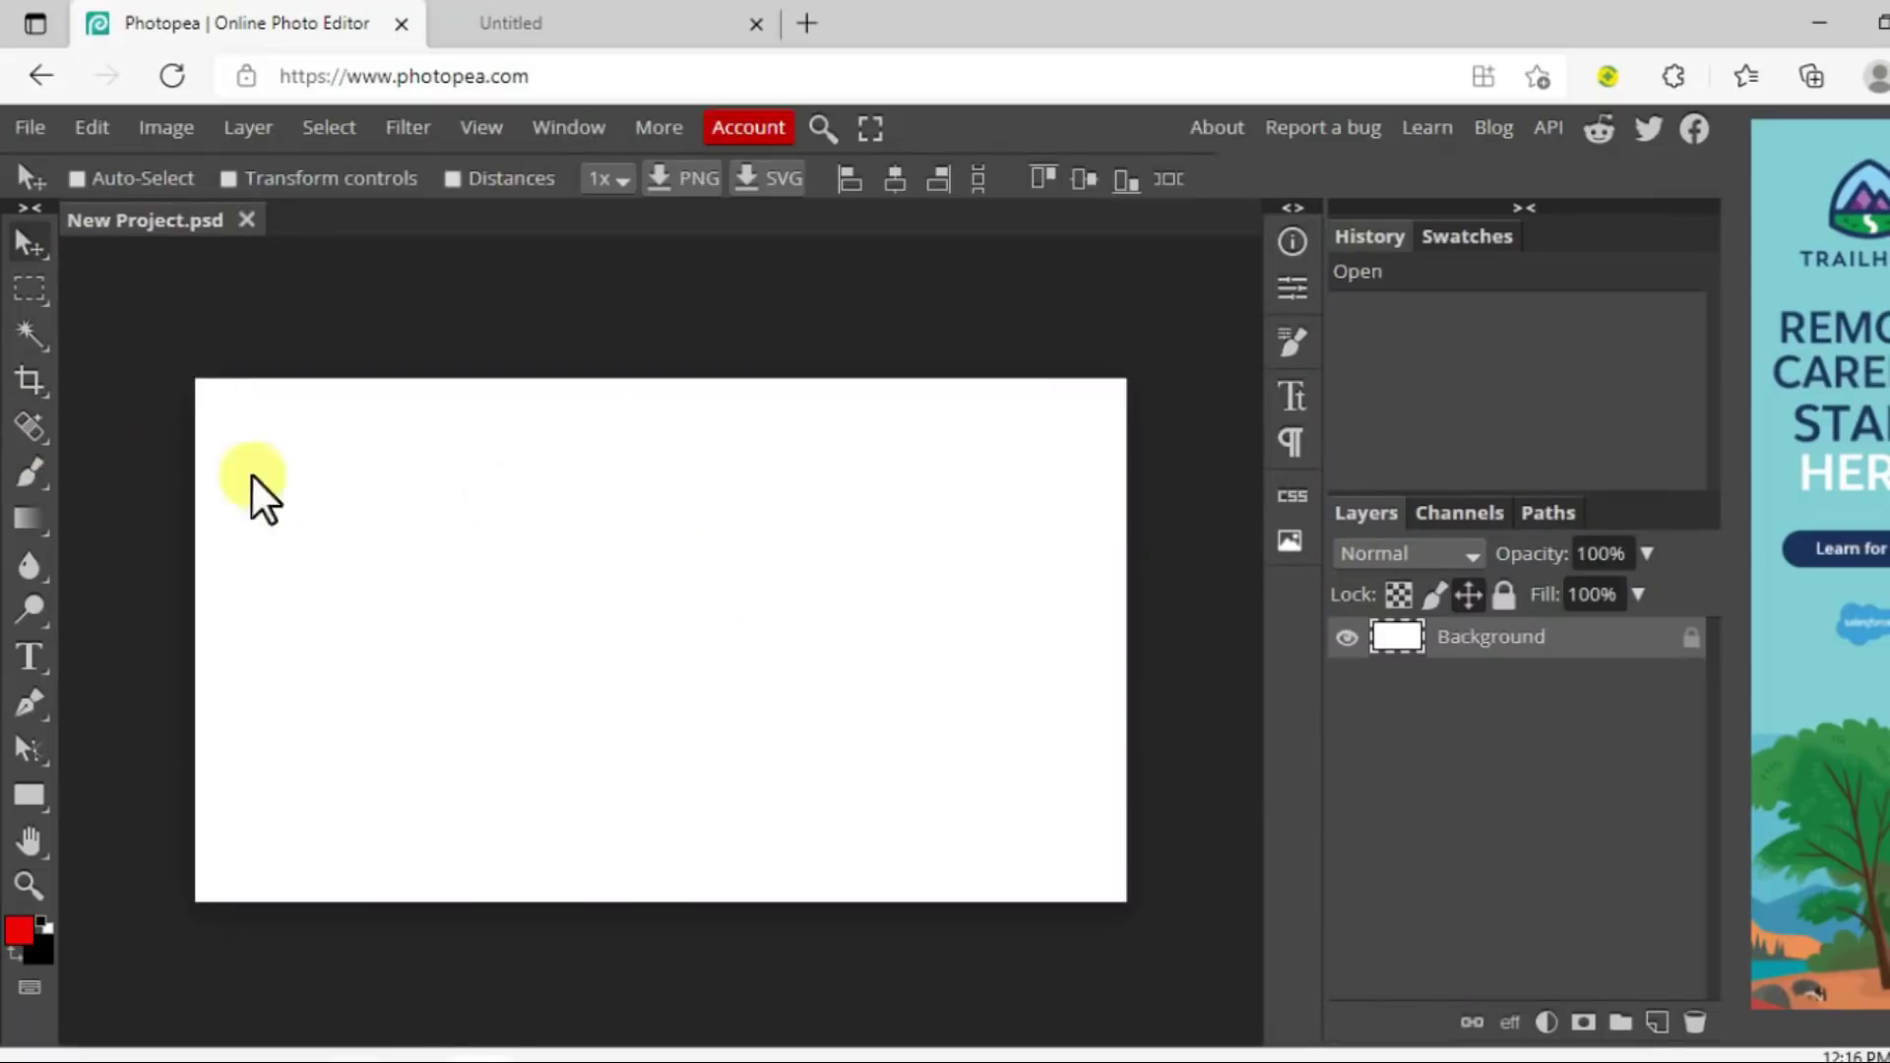
- Add a text box reading "COMPUTER TELUGU CHANNEL" in the left half of the canvas, with a text size of 96 px
{"action": "left_click", "coordinate": [31, 657]}
{"action": "left_click_drag", "start_coordinate": [364, 514], "coordinate": [548, 656]}
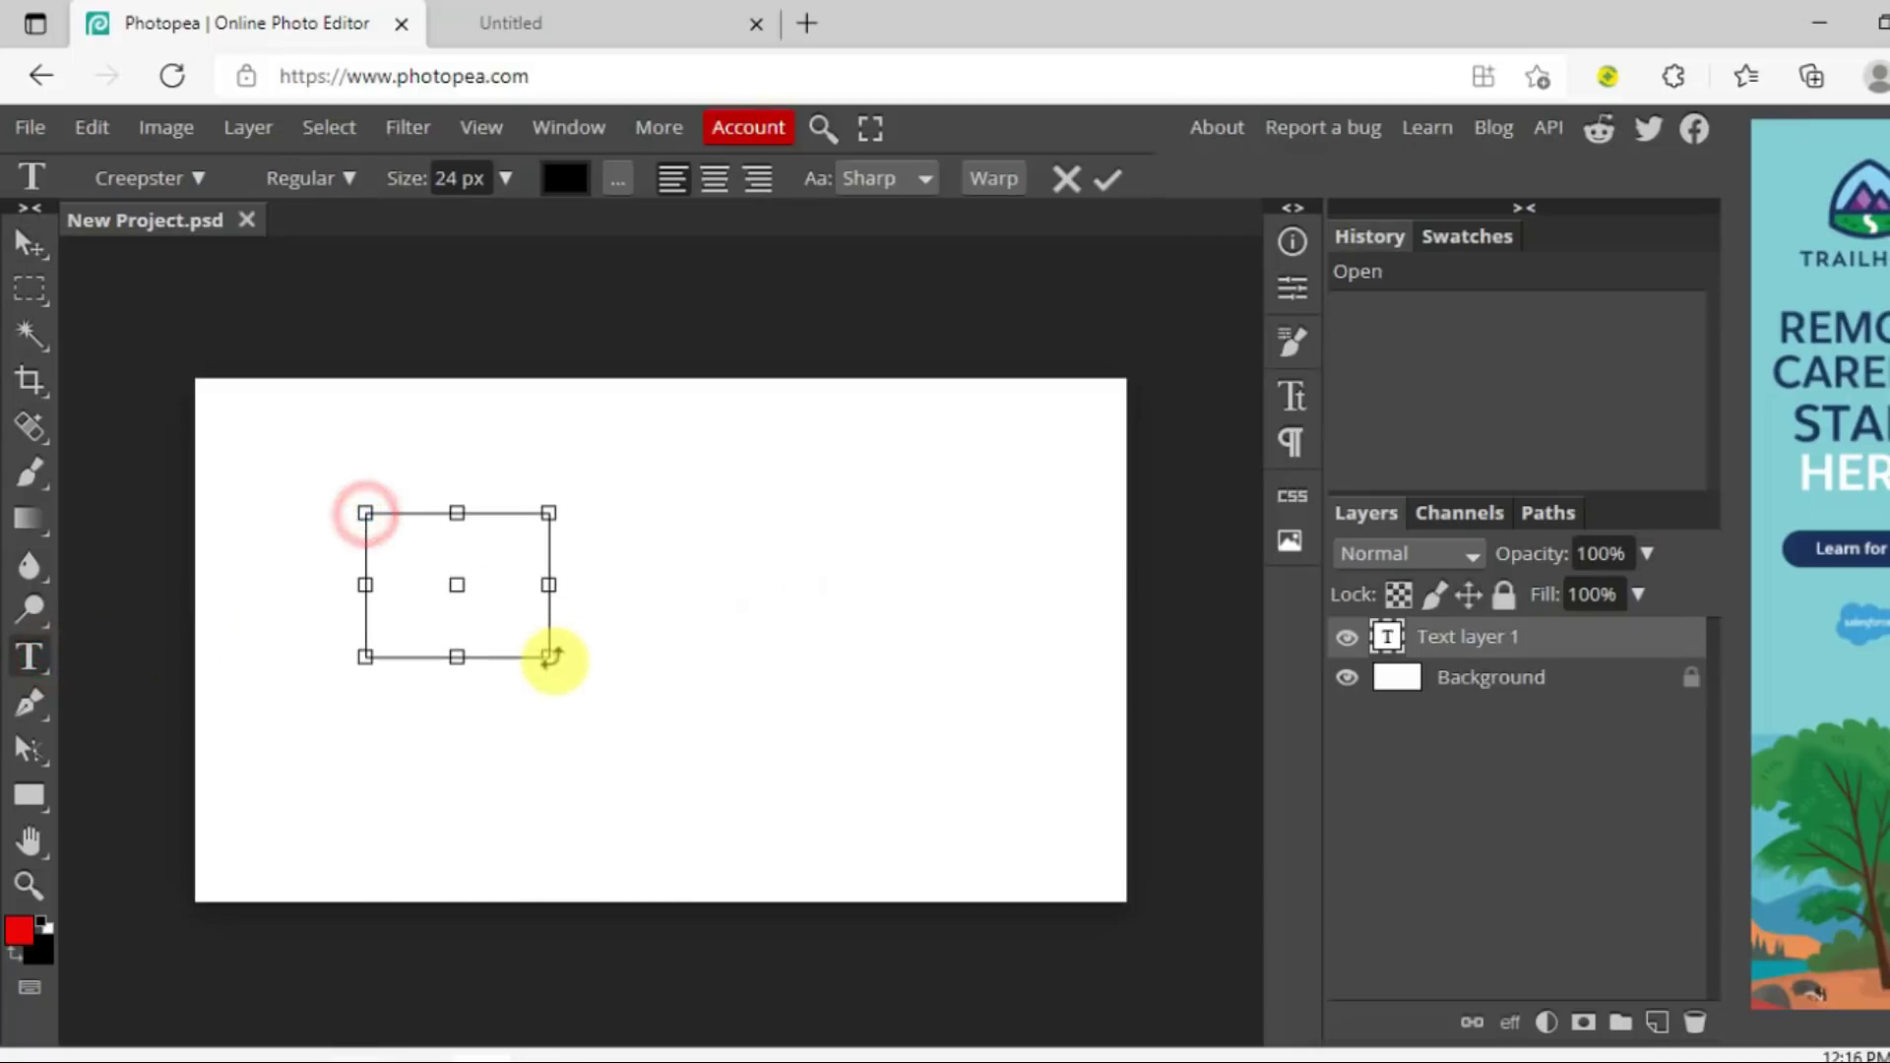
{"action": "left_click", "coordinate": [484, 612]}
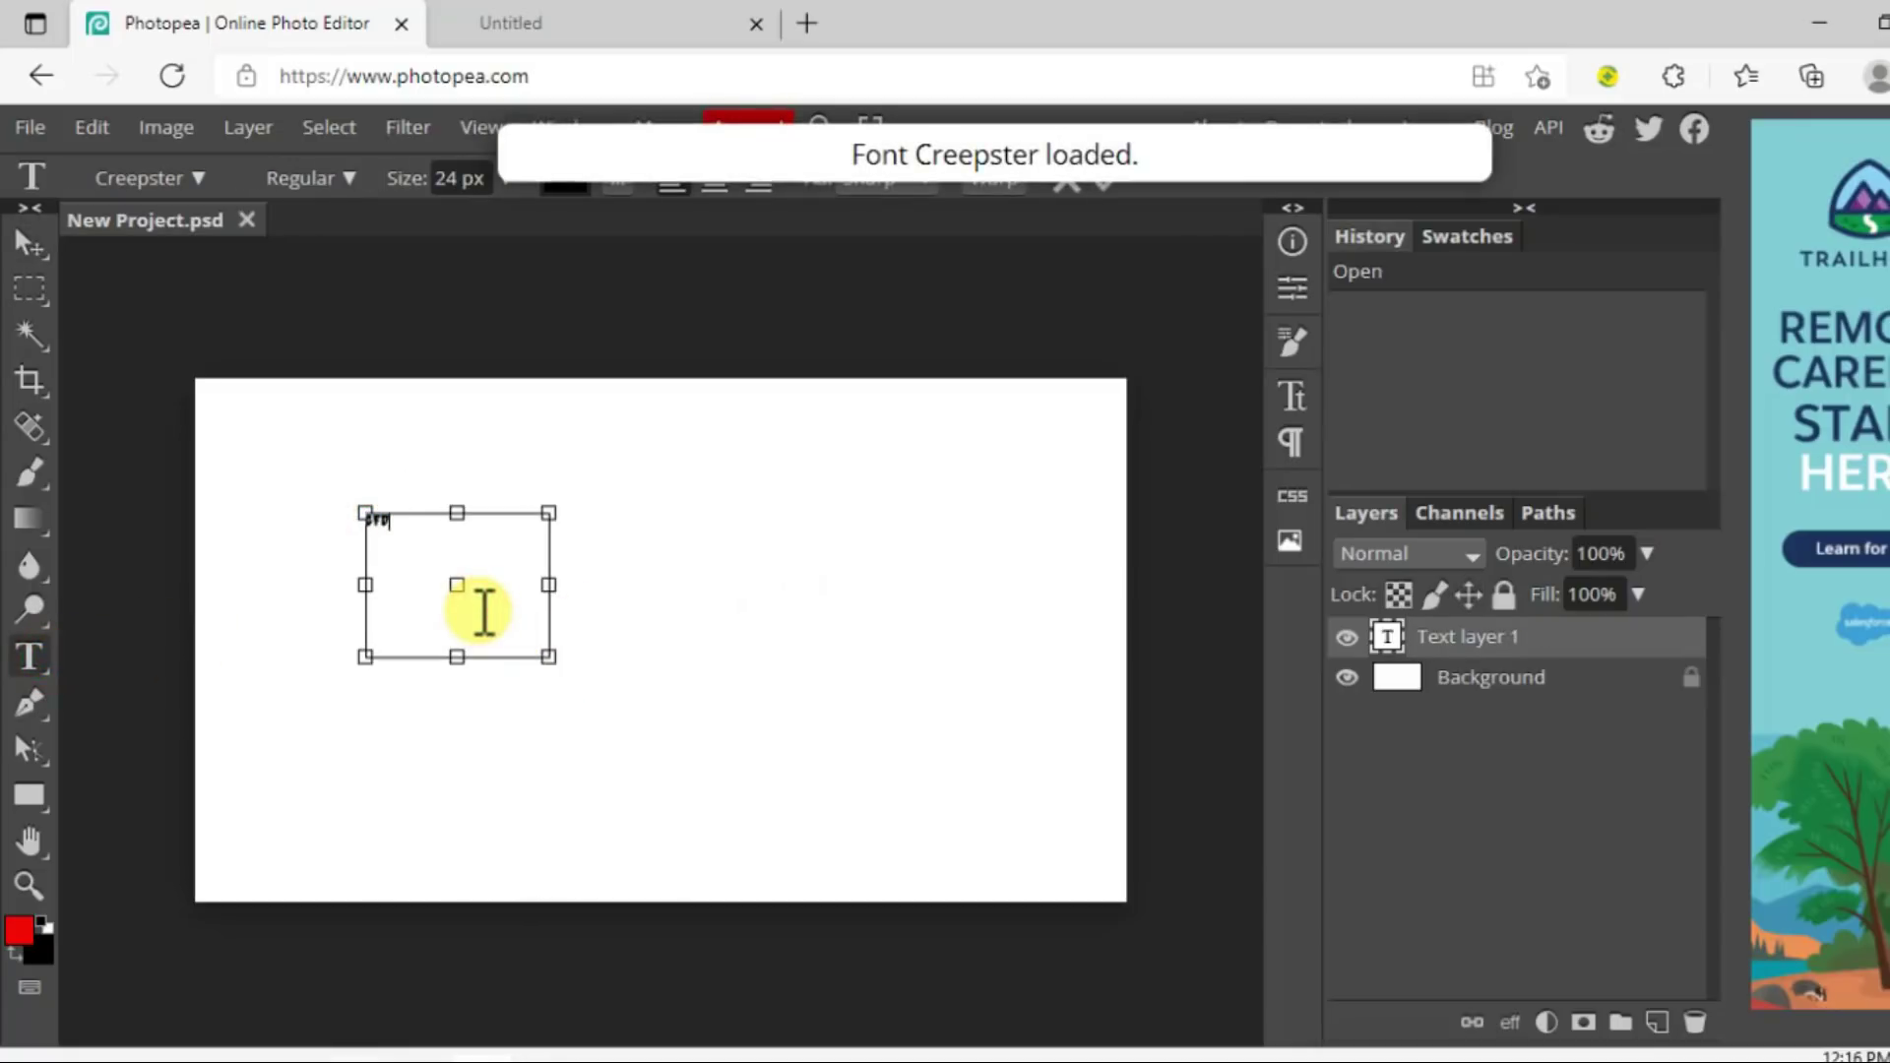
{"action": "type", "text": "COMPUTER TELUGU CHANNEL"}
{"action": "left_click", "coordinate": [512, 179]}
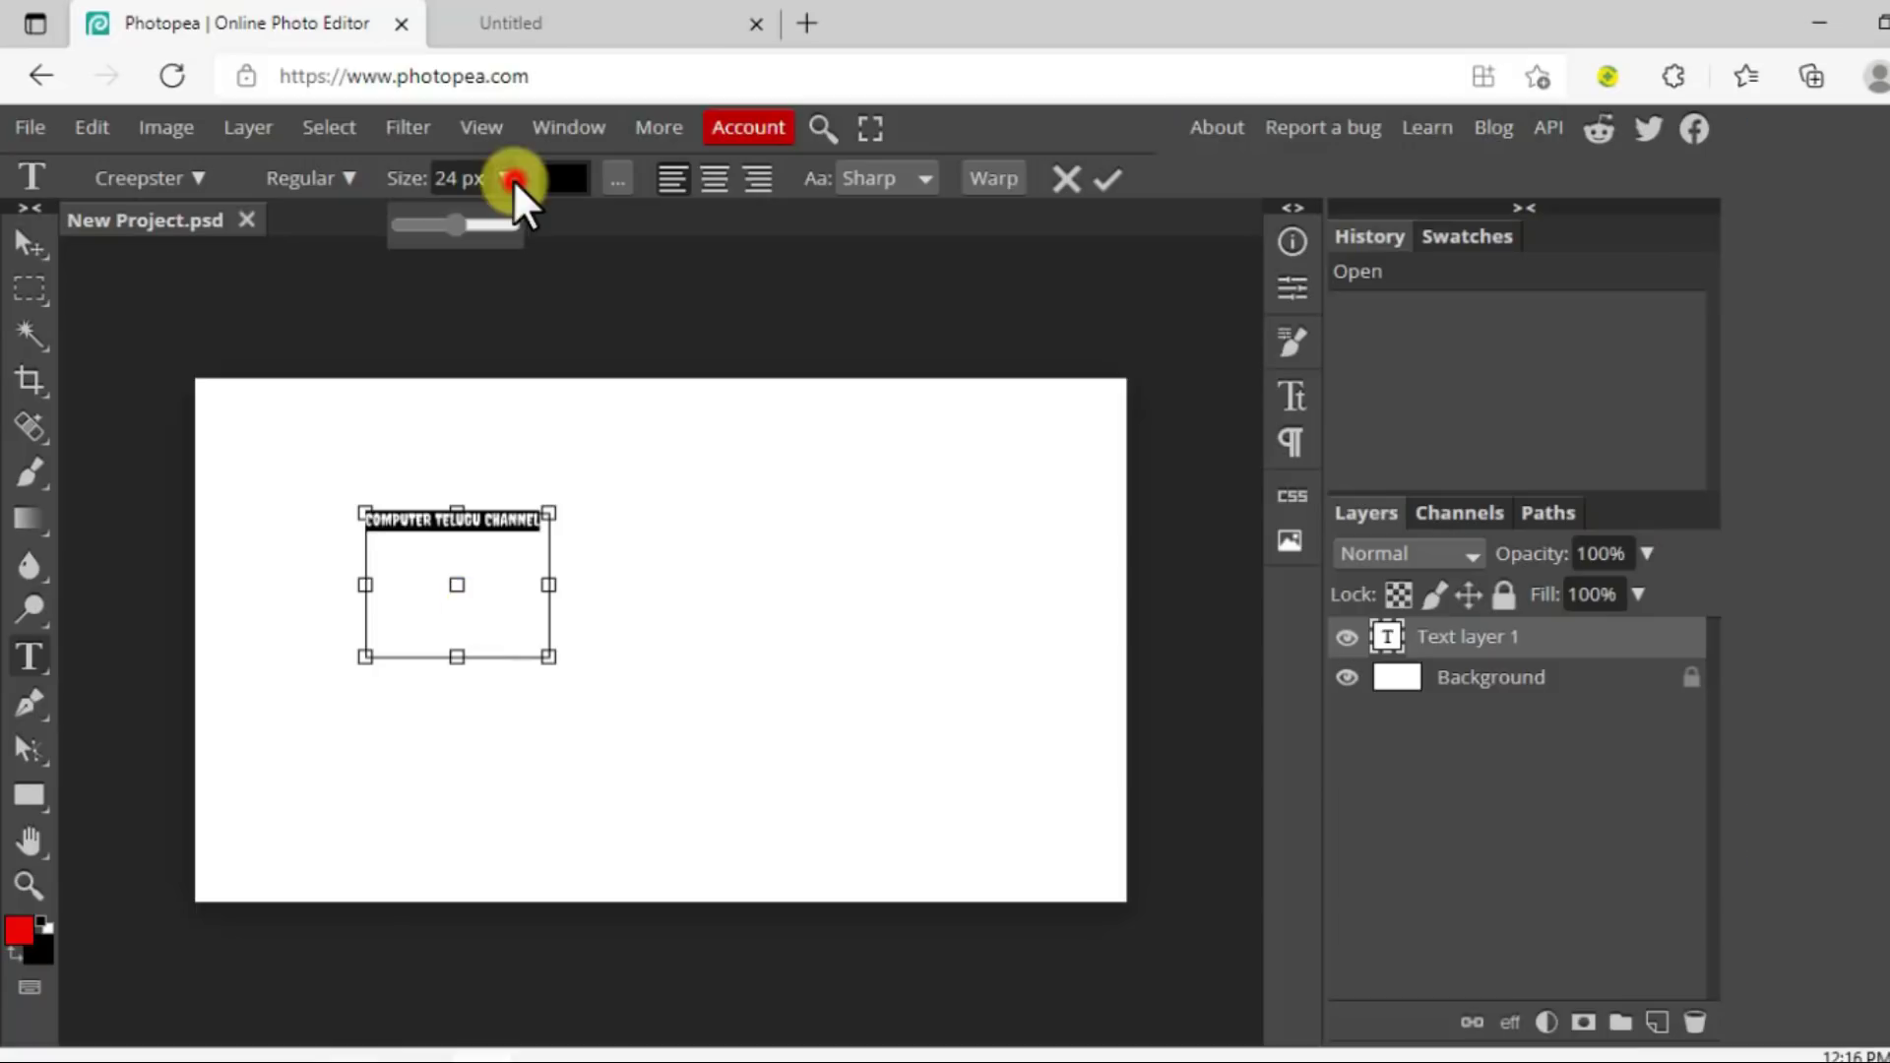
{"action": "mouse_move", "coordinate": [471, 229]}
{"action": "left_mouse_down"}
{"action": "mouse_move", "coordinate": [508, 240]}
{"action": "mouse_move", "coordinate": [492, 240]}
{"action": "left_mouse_up"}
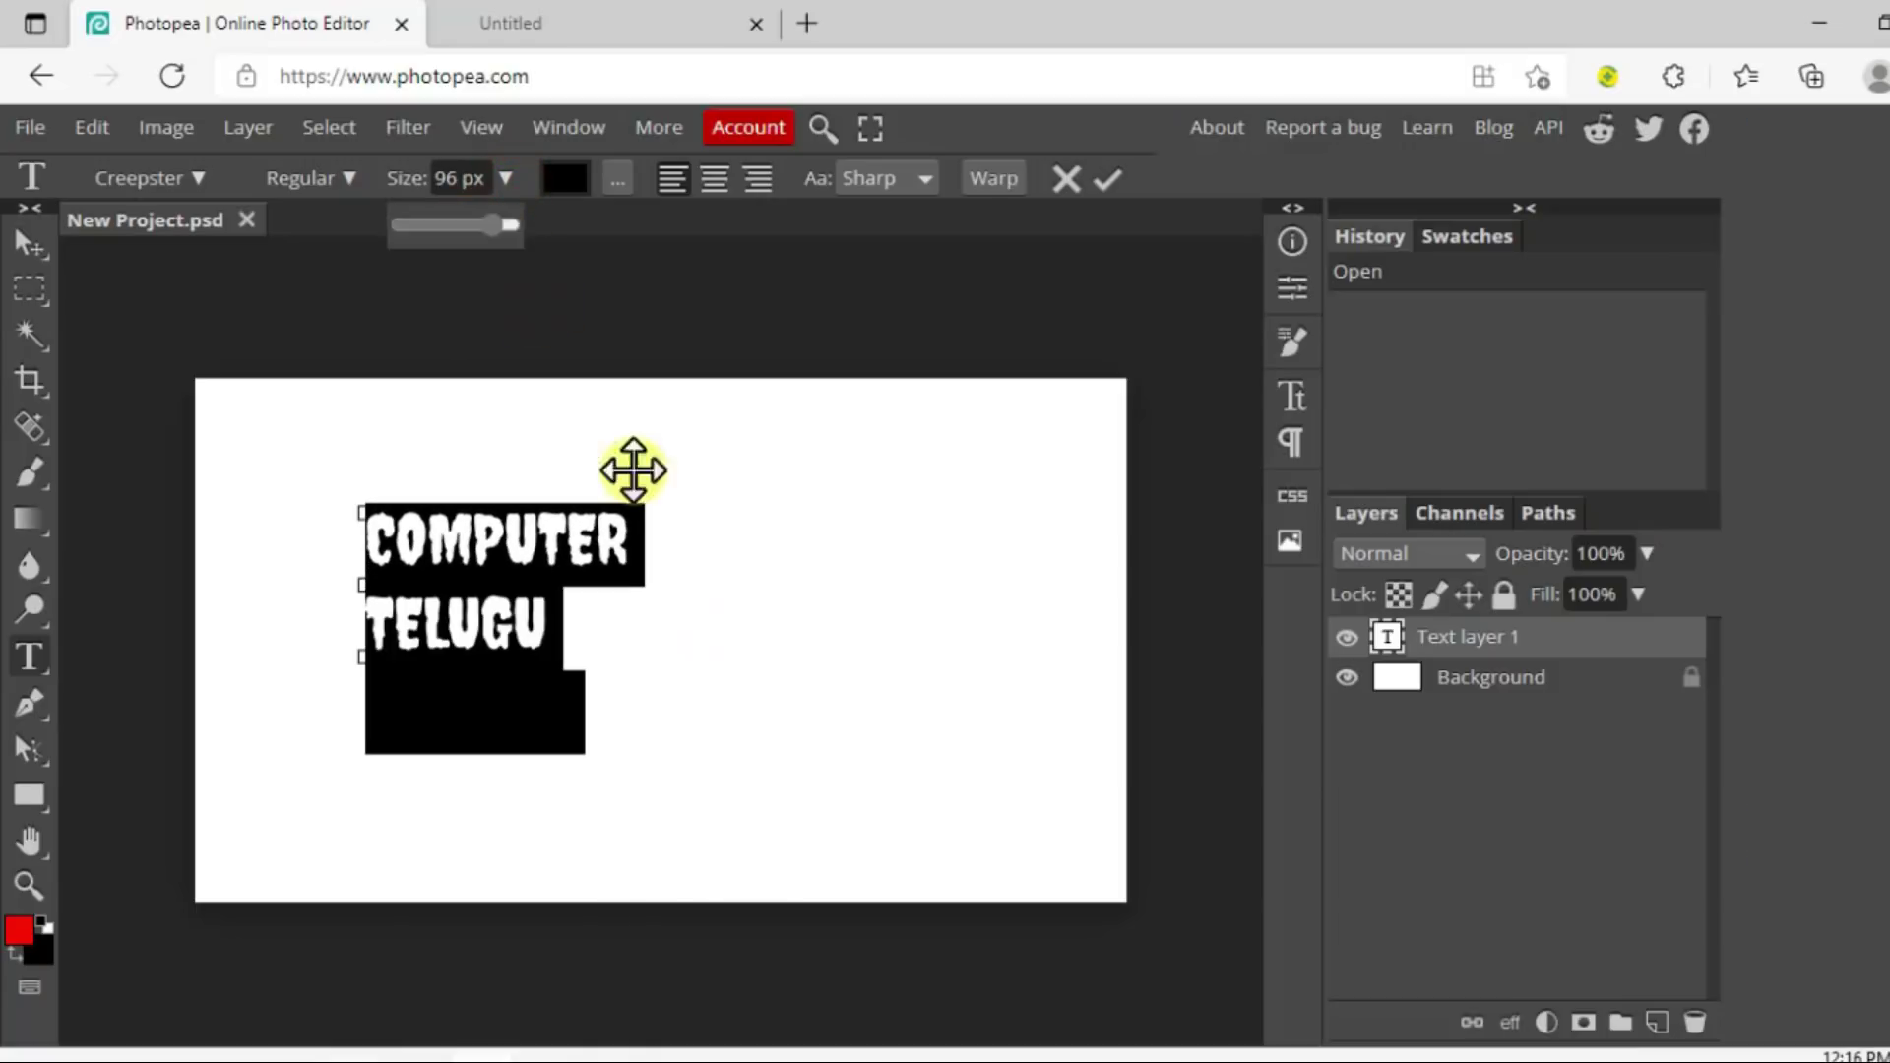
- Shift the text towards the left edge of the canvas and tilt it slightly counterclockwise
{"action": "left_click", "coordinate": [696, 636]}
{"action": "mouse_move", "coordinate": [586, 622]}
{"action": "left_mouse_down"}
{"action": "mouse_move", "coordinate": [603, 624]}
{"action": "mouse_move", "coordinate": [540, 617]}
{"action": "mouse_move", "coordinate": [568, 596]}
{"action": "left_mouse_up"}
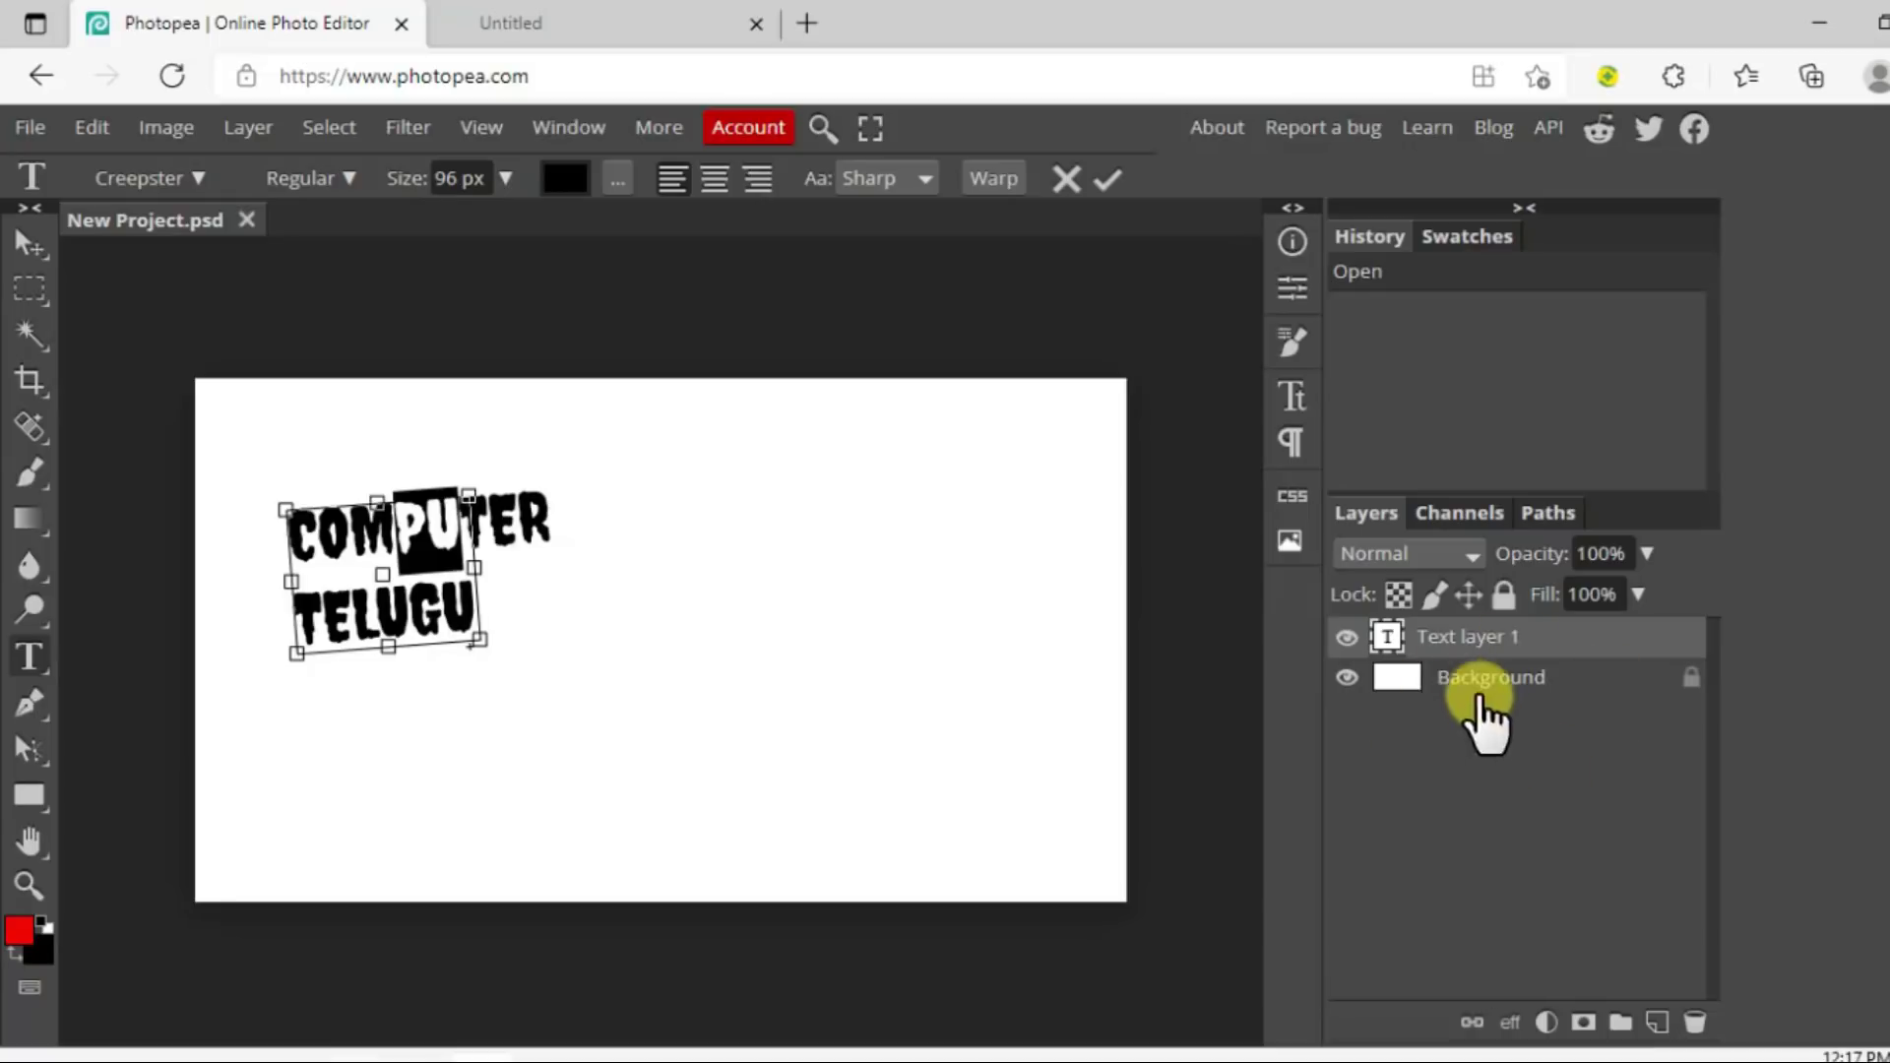
{"action": "left_click", "coordinate": [269, 440]}
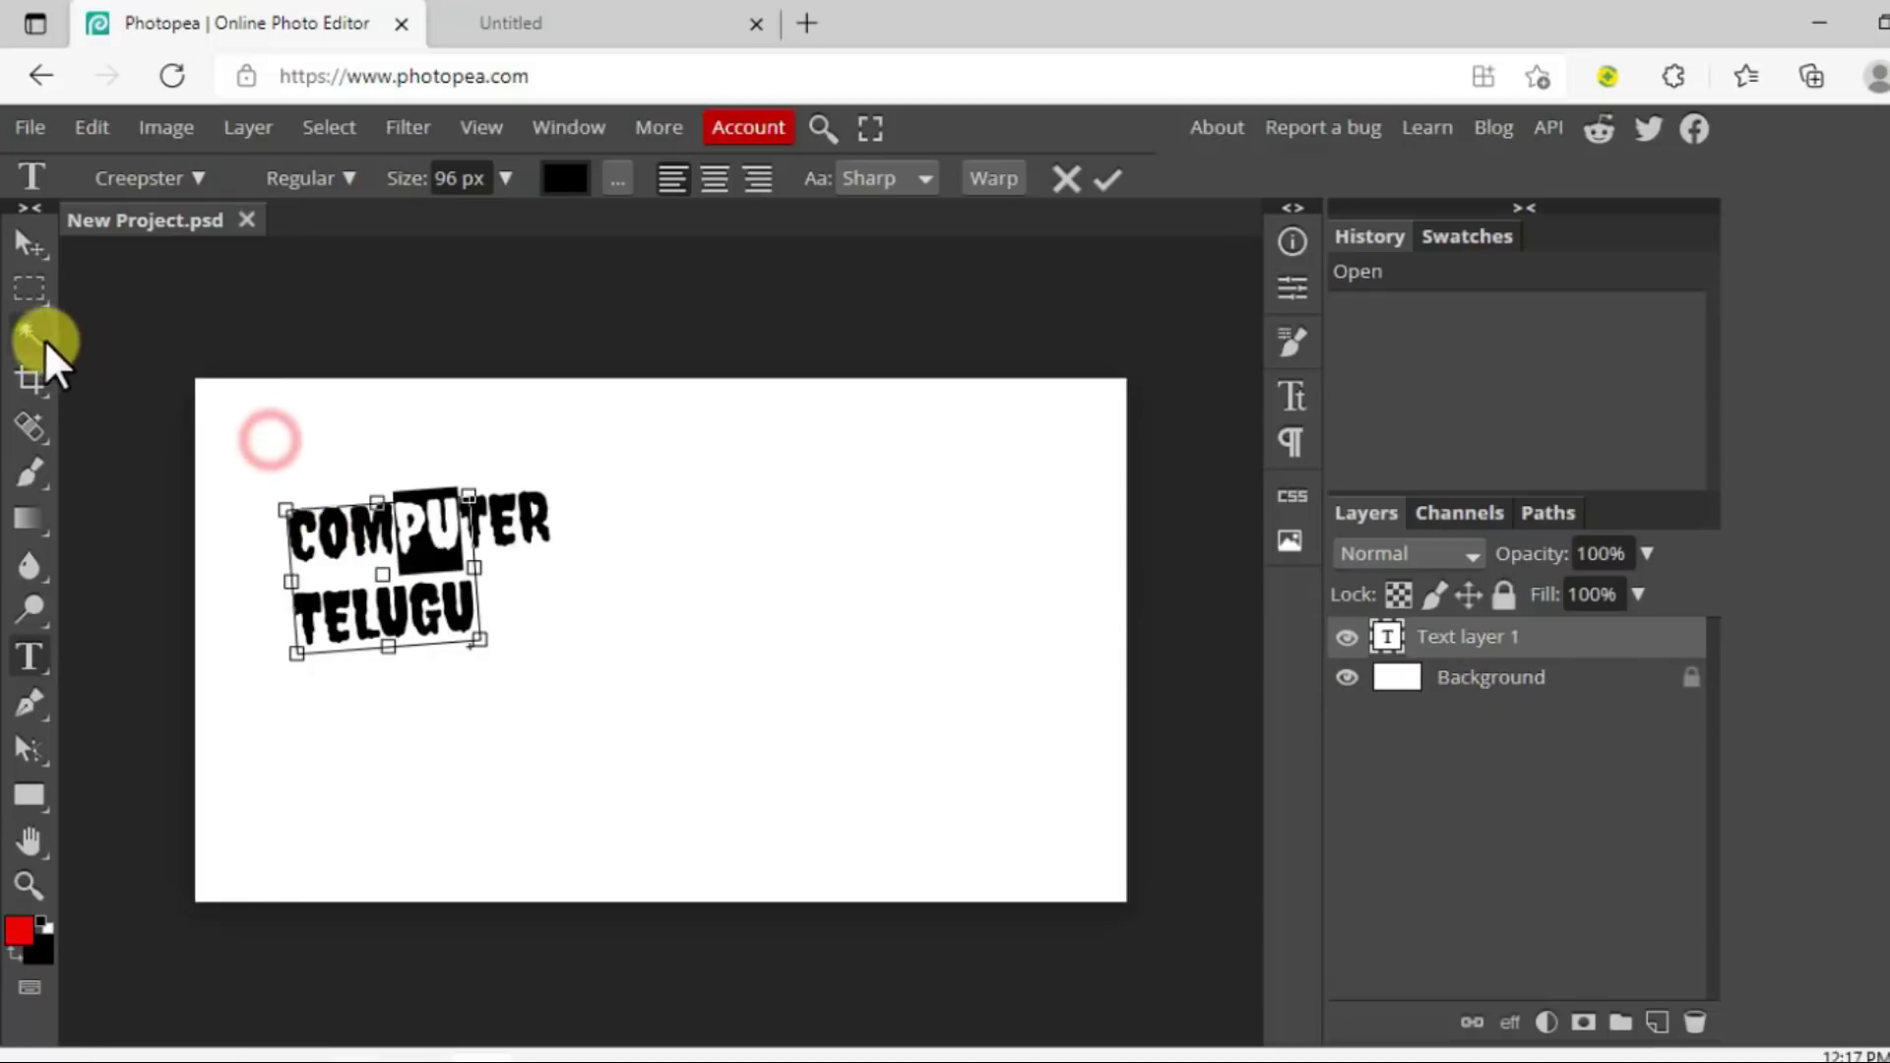
- Move the portrait photo towards the lower-right corner of the canvas and turn on Auto-Select for the Move tool
{"action": "left_click", "coordinate": [781, 624]}
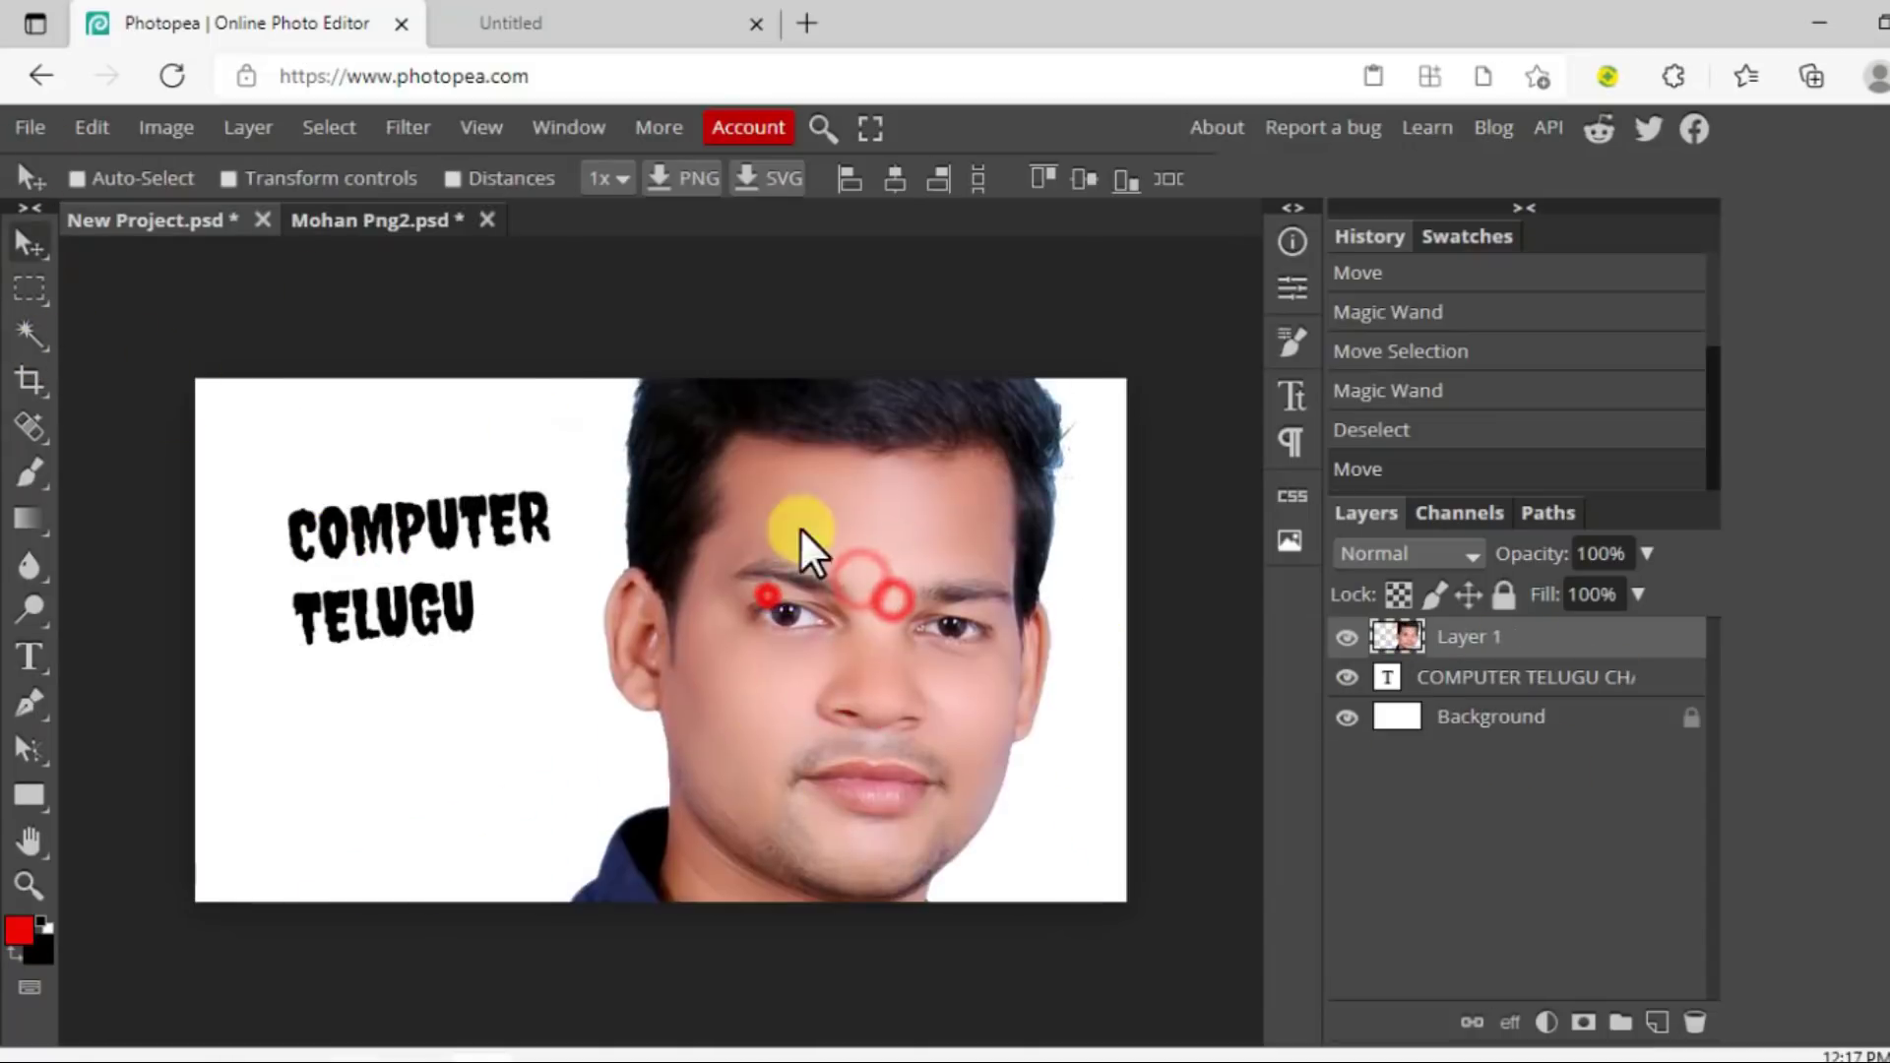
{"action": "left_click_drag", "start_coordinate": [801, 531], "coordinate": [857, 615]}
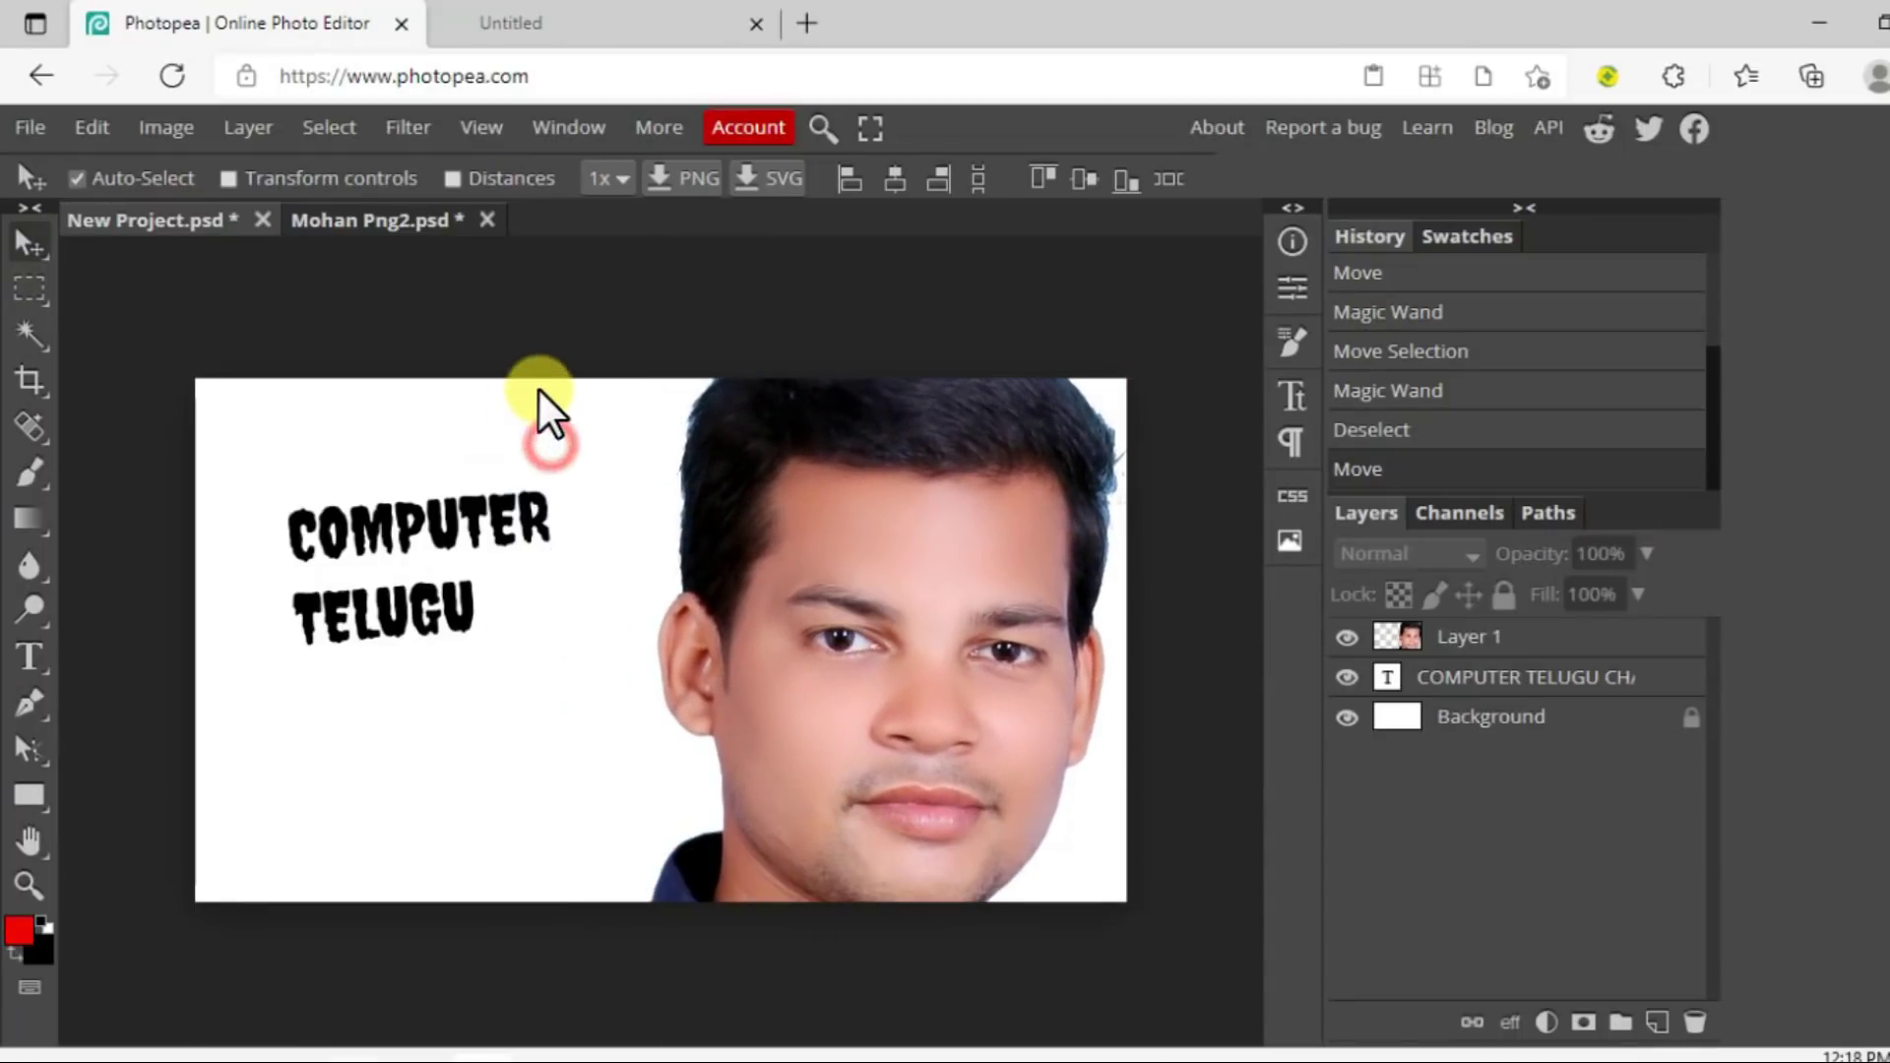
{"action": "left_click", "coordinate": [163, 177]}
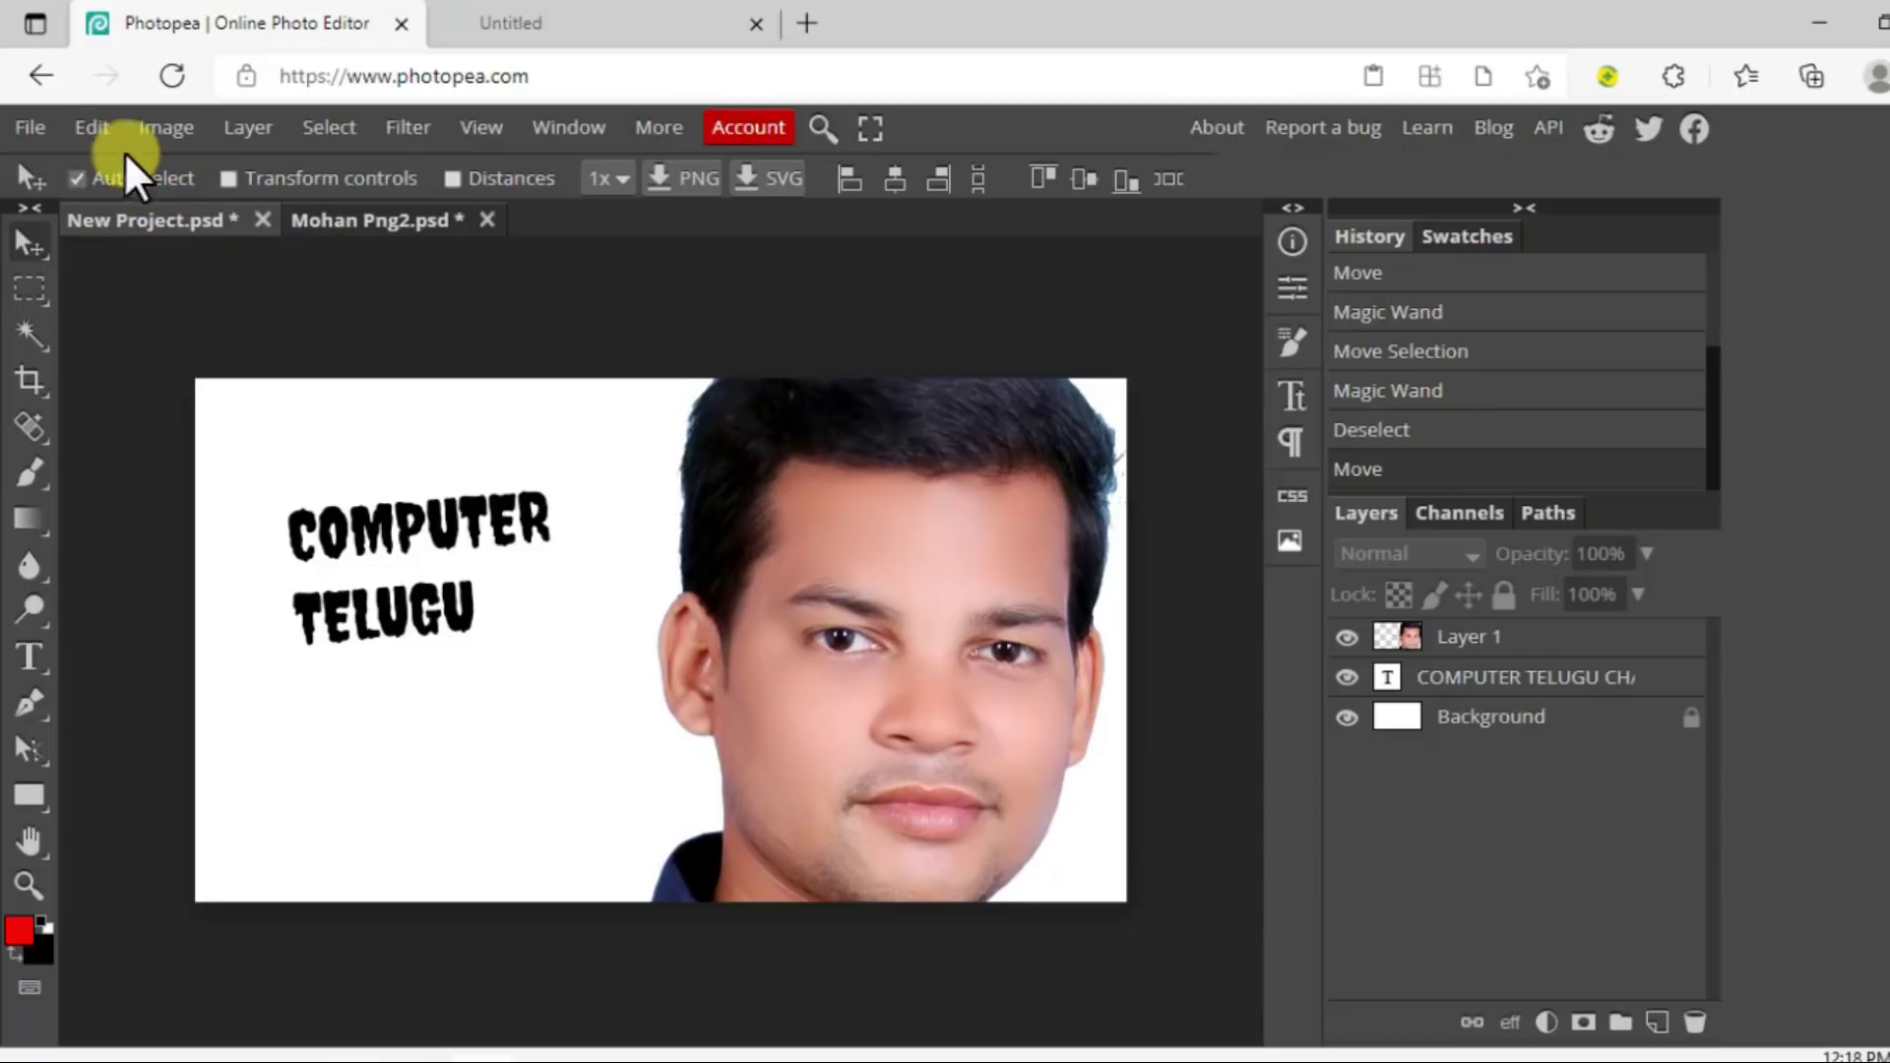
{"action": "left_click", "coordinate": [30, 124]}
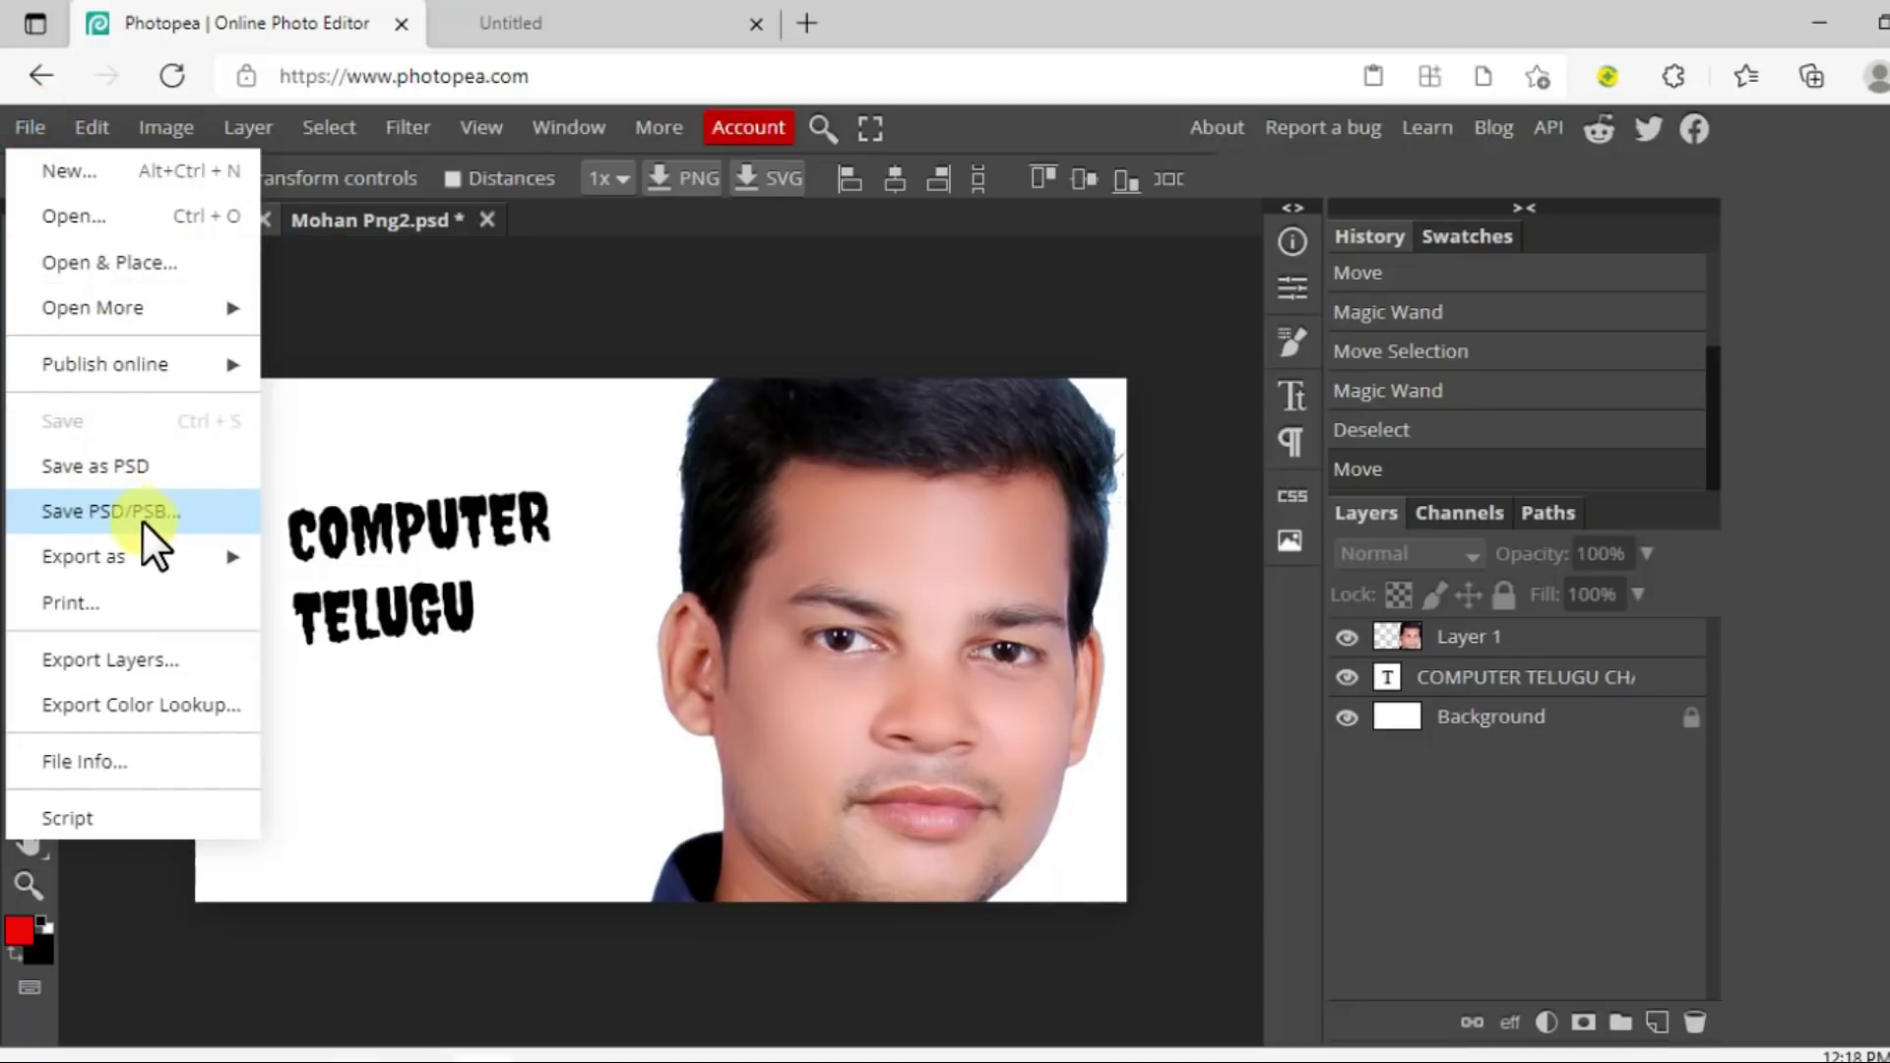
{"action": "mouse_move", "coordinate": [222, 569]}
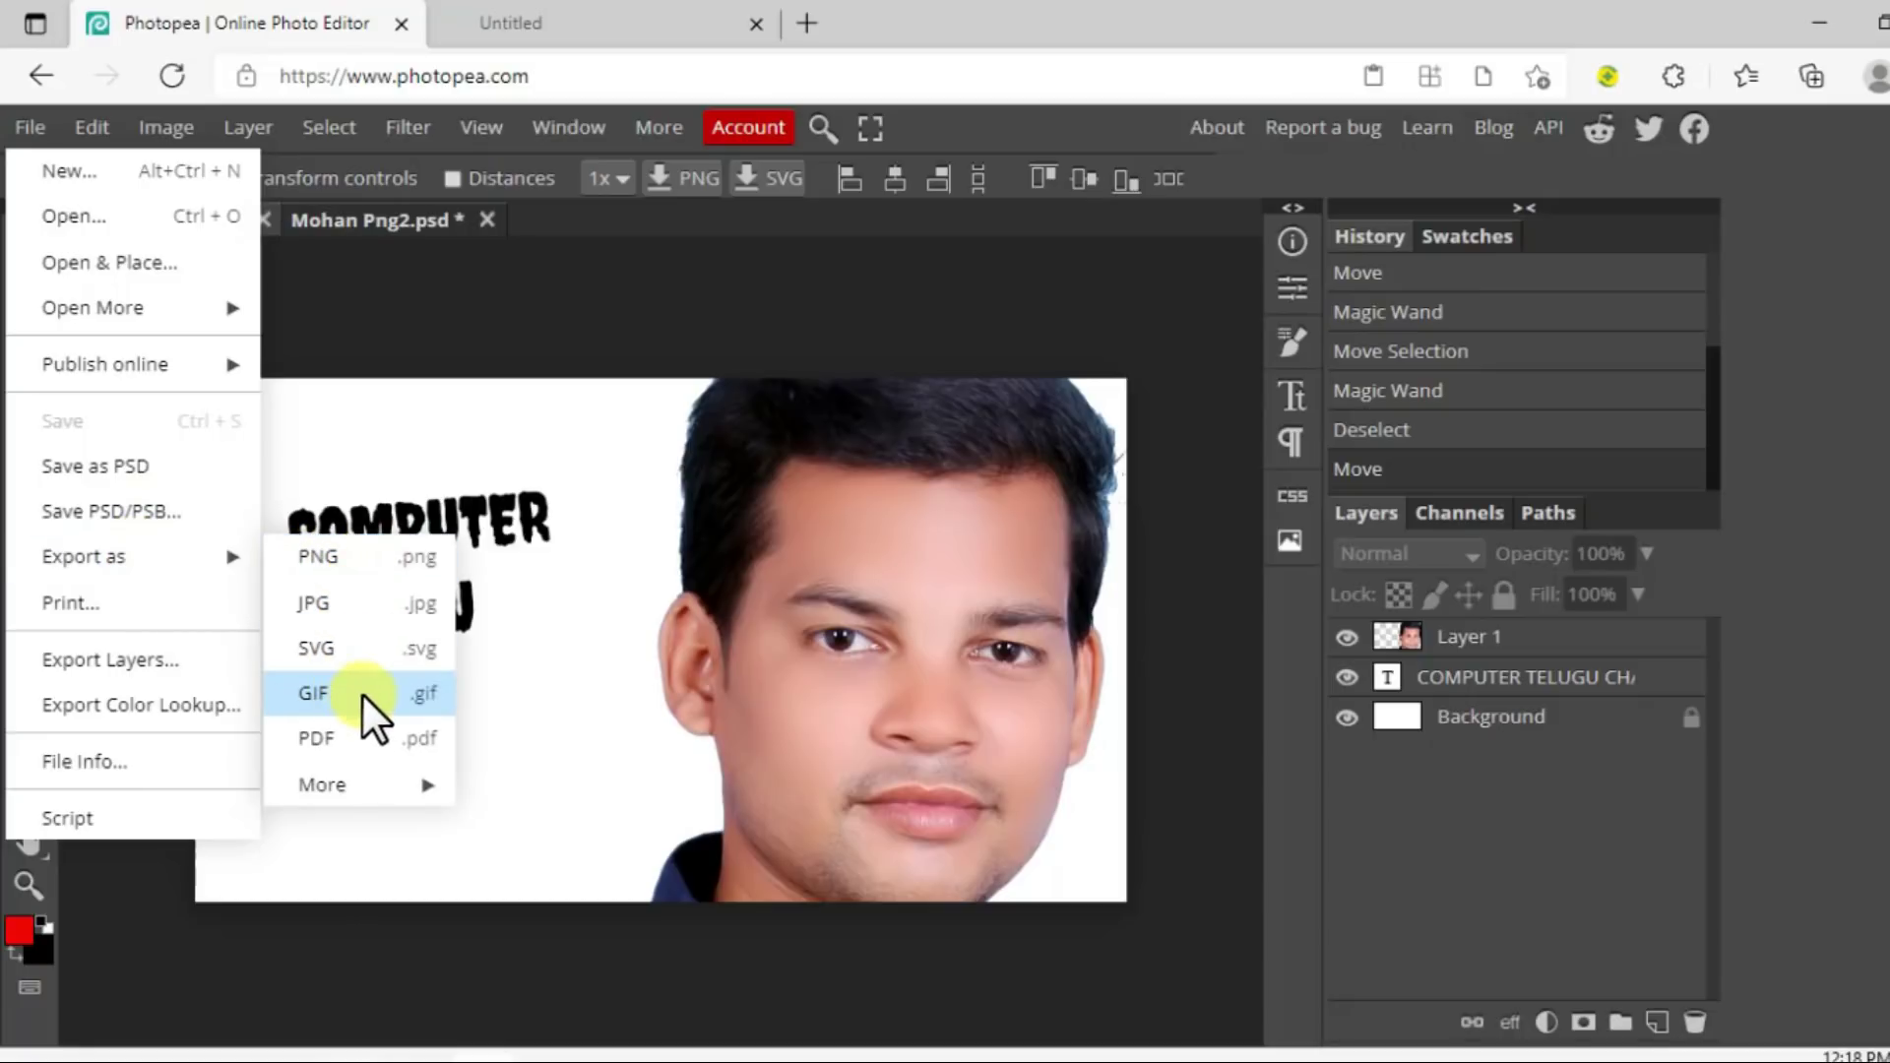
{"action": "left_click", "coordinate": [500, 433]}
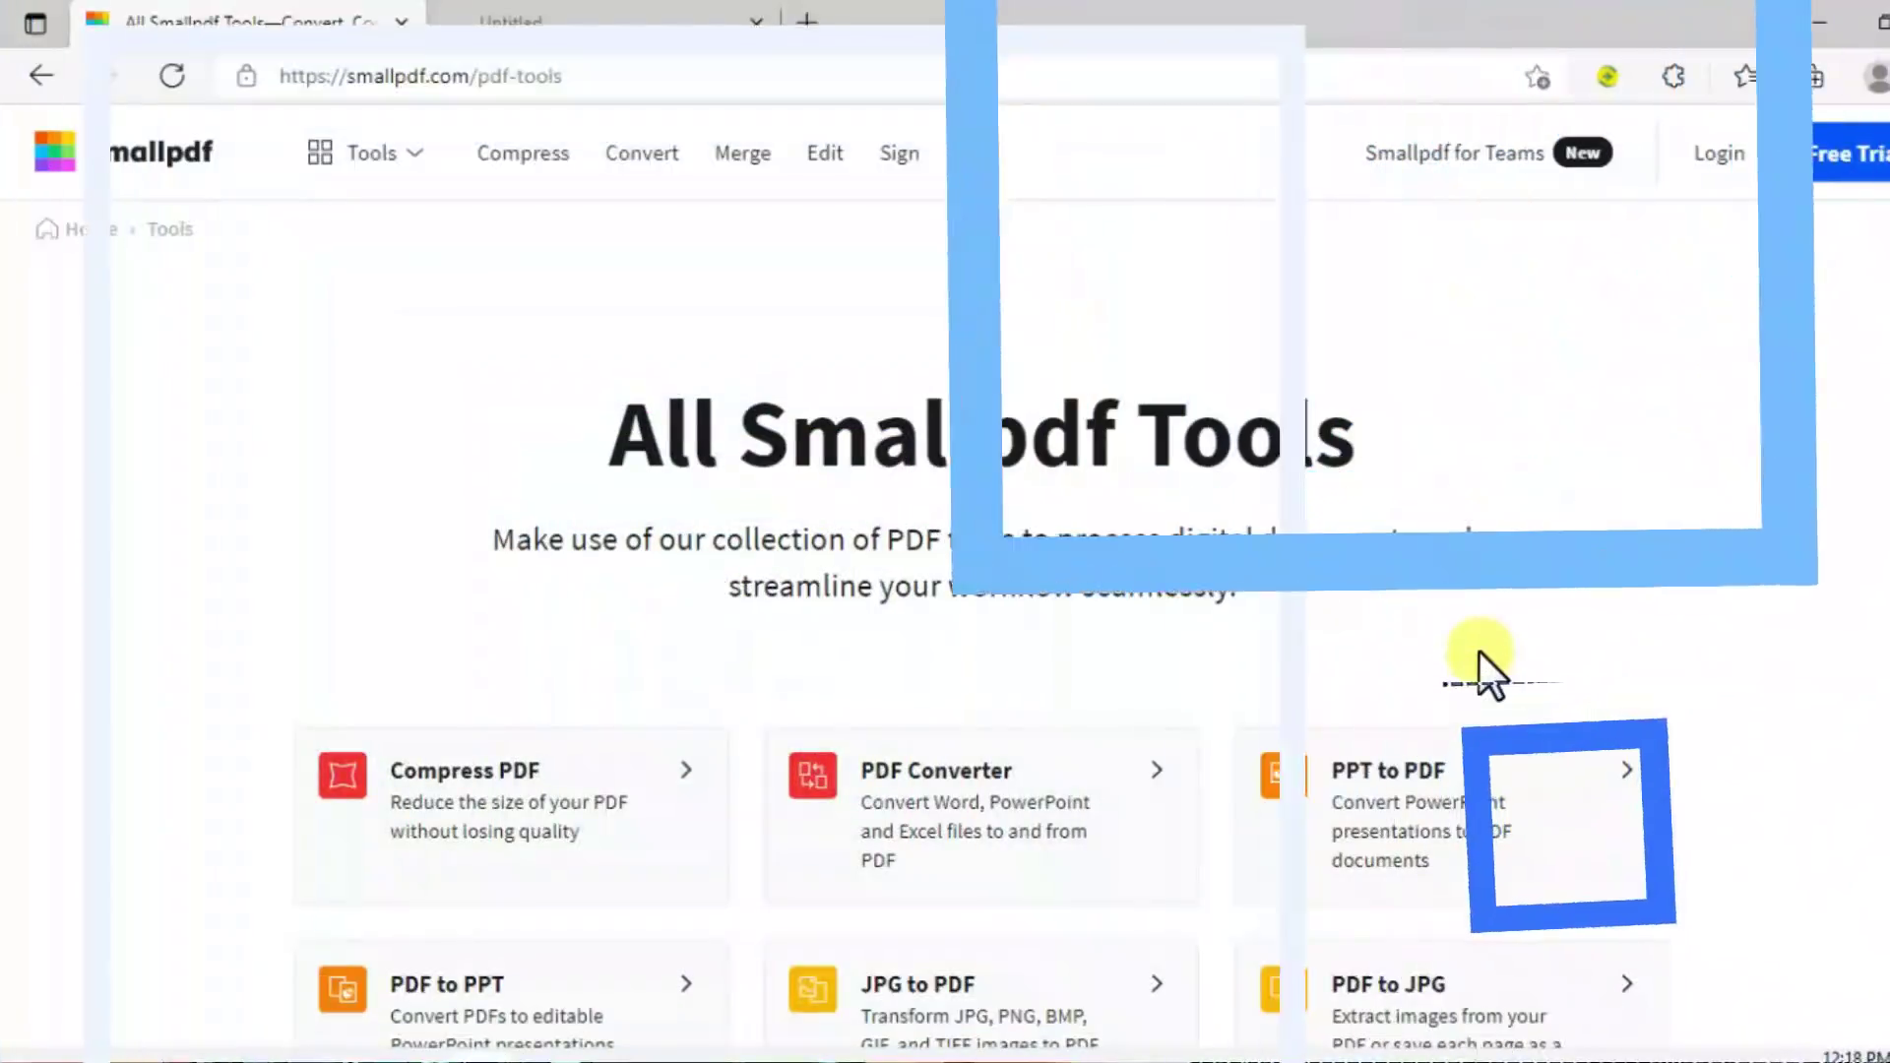
- Look through the PDF conversion and editing tools offered on the Smallpdf tools page
{"action": "scroll", "coordinate": [1481, 660], "scroll_direction": "down", "scroll_amount": 2}
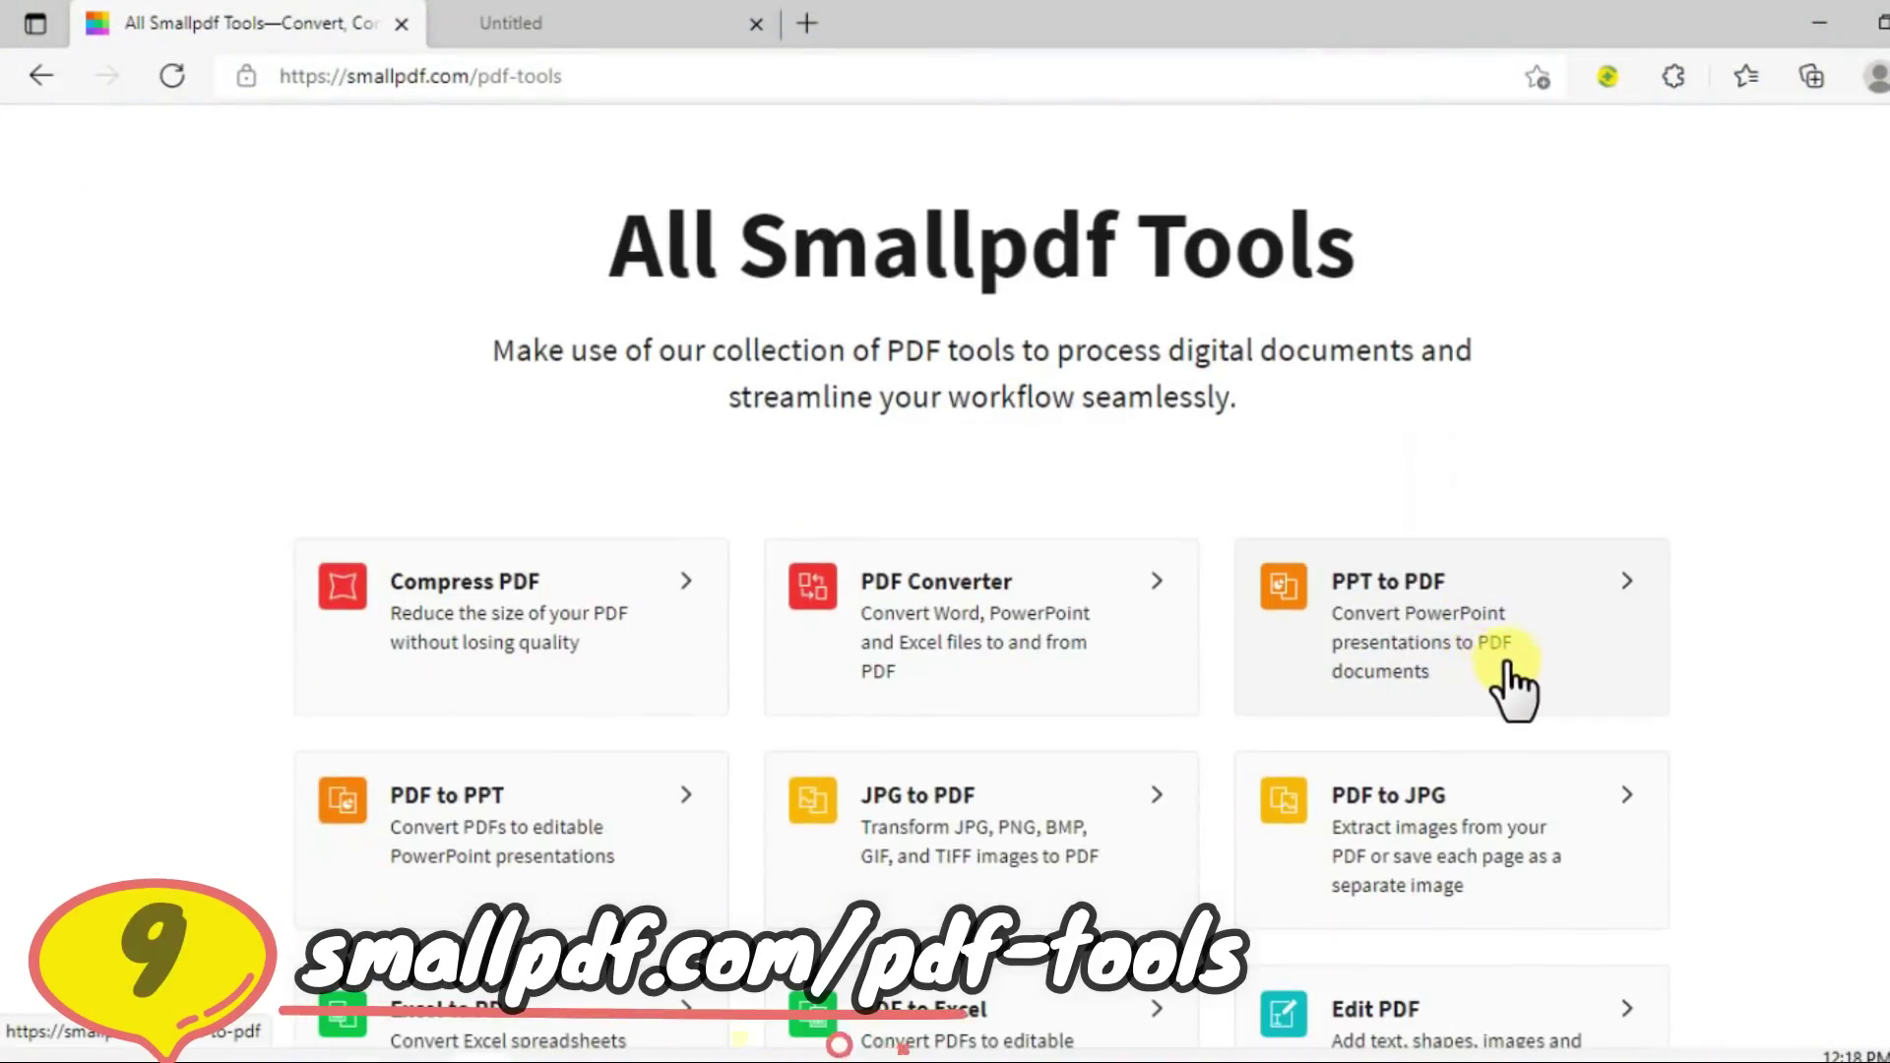
{"action": "scroll", "coordinate": [1491, 670], "scroll_direction": "down", "scroll_amount": 4}
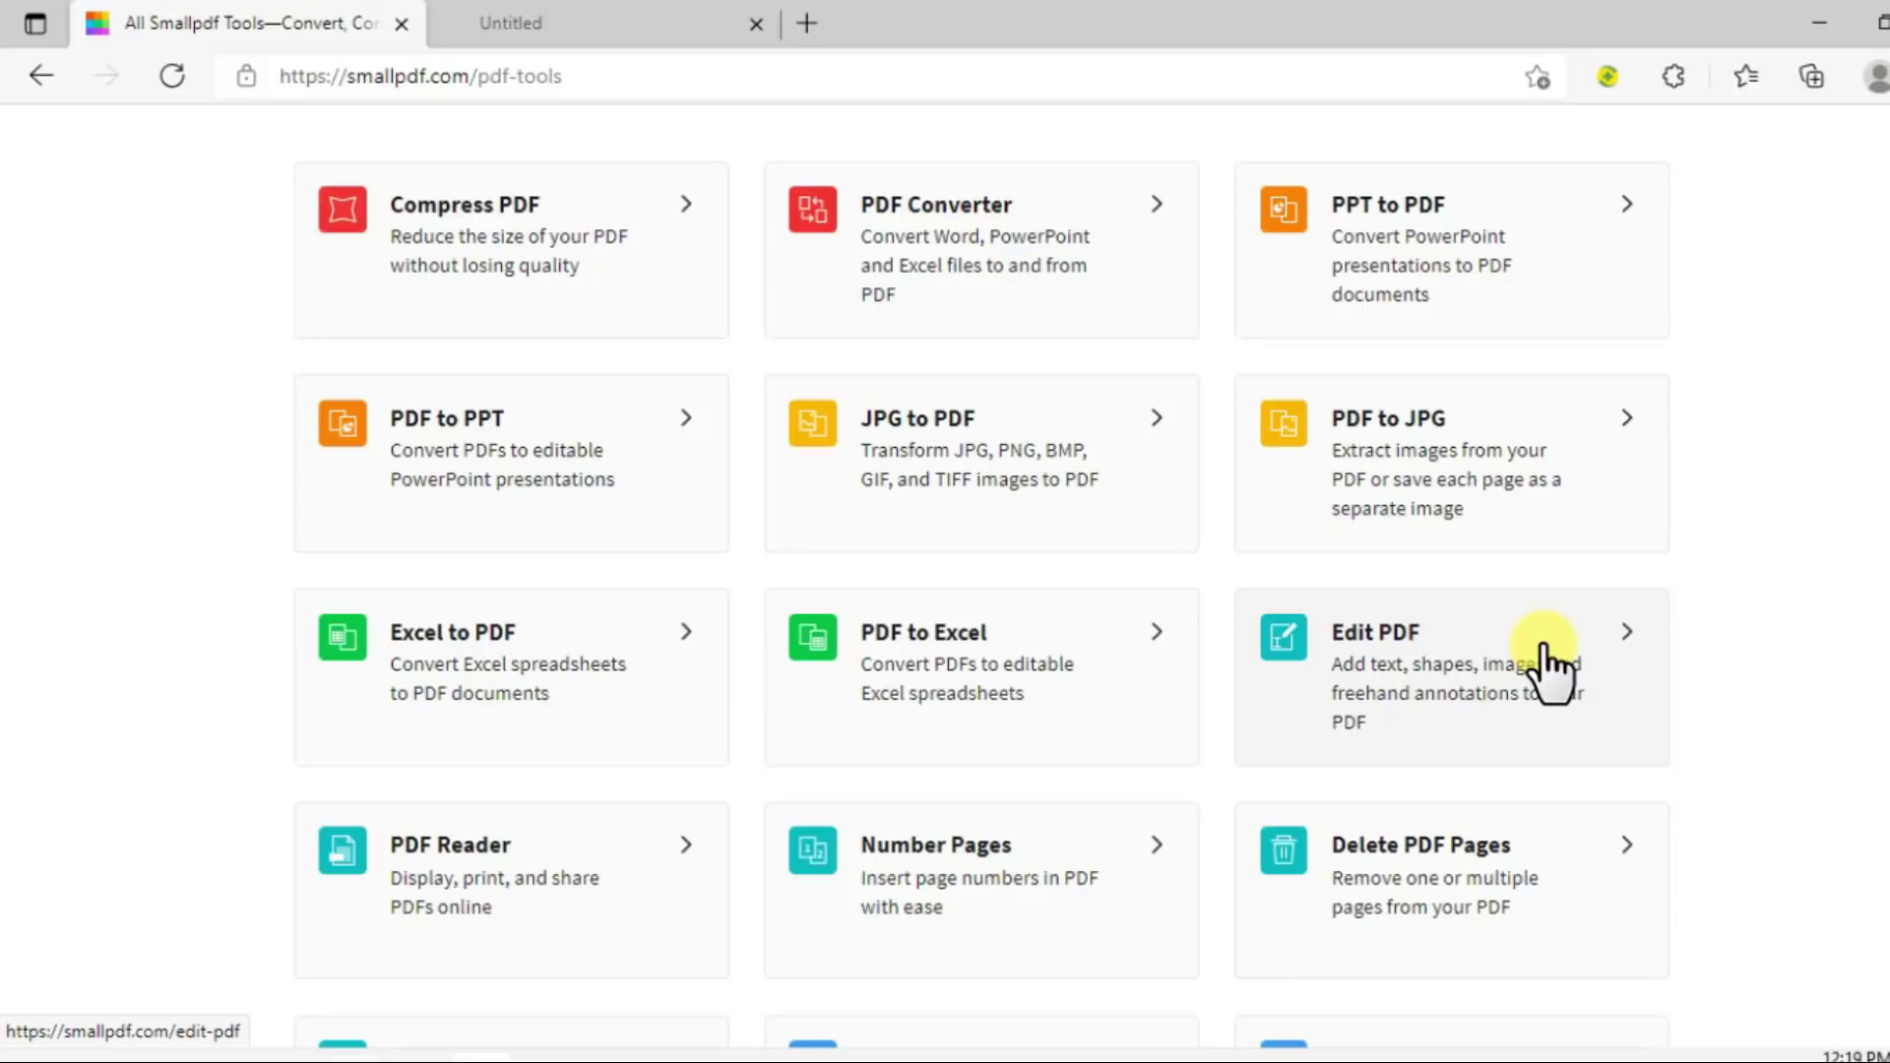
{"action": "scroll", "coordinate": [1034, 624], "scroll_direction": "up", "scroll_amount": 5}
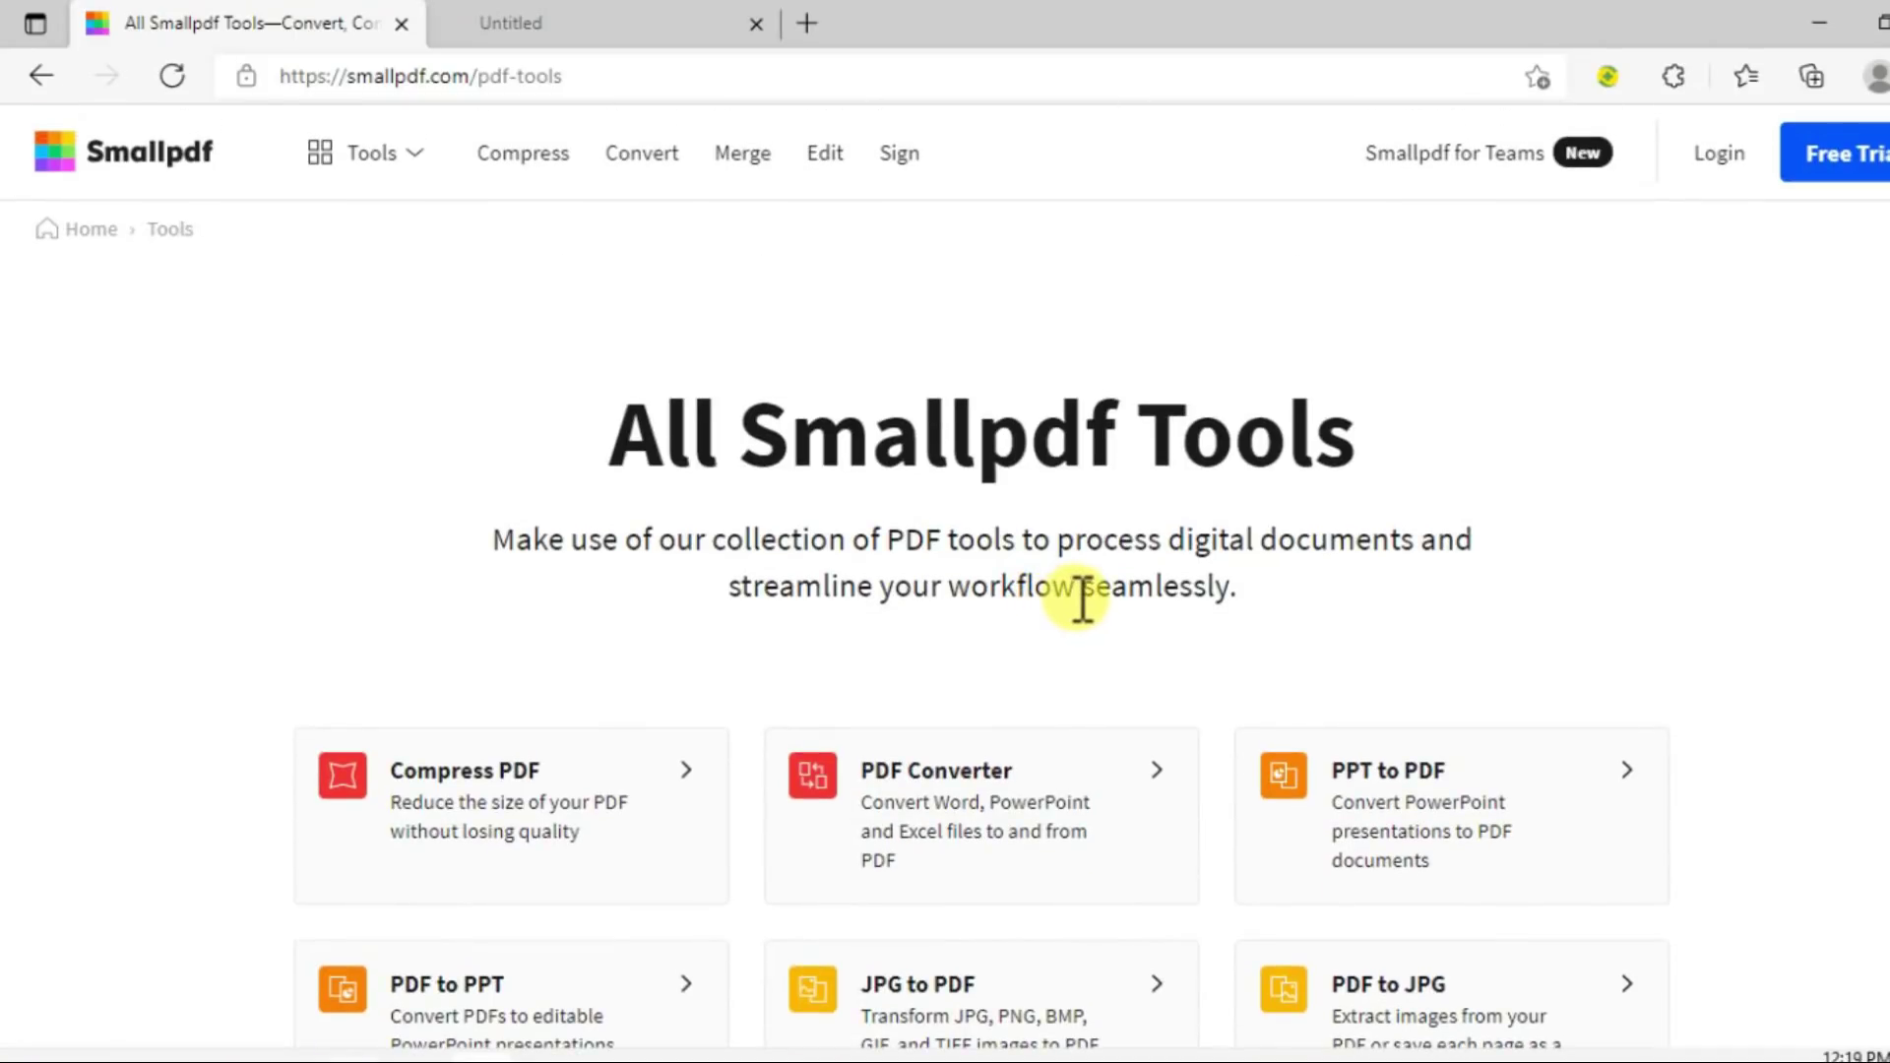
{"action": "scroll", "coordinate": [1091, 604], "scroll_direction": "down", "scroll_amount": 7}
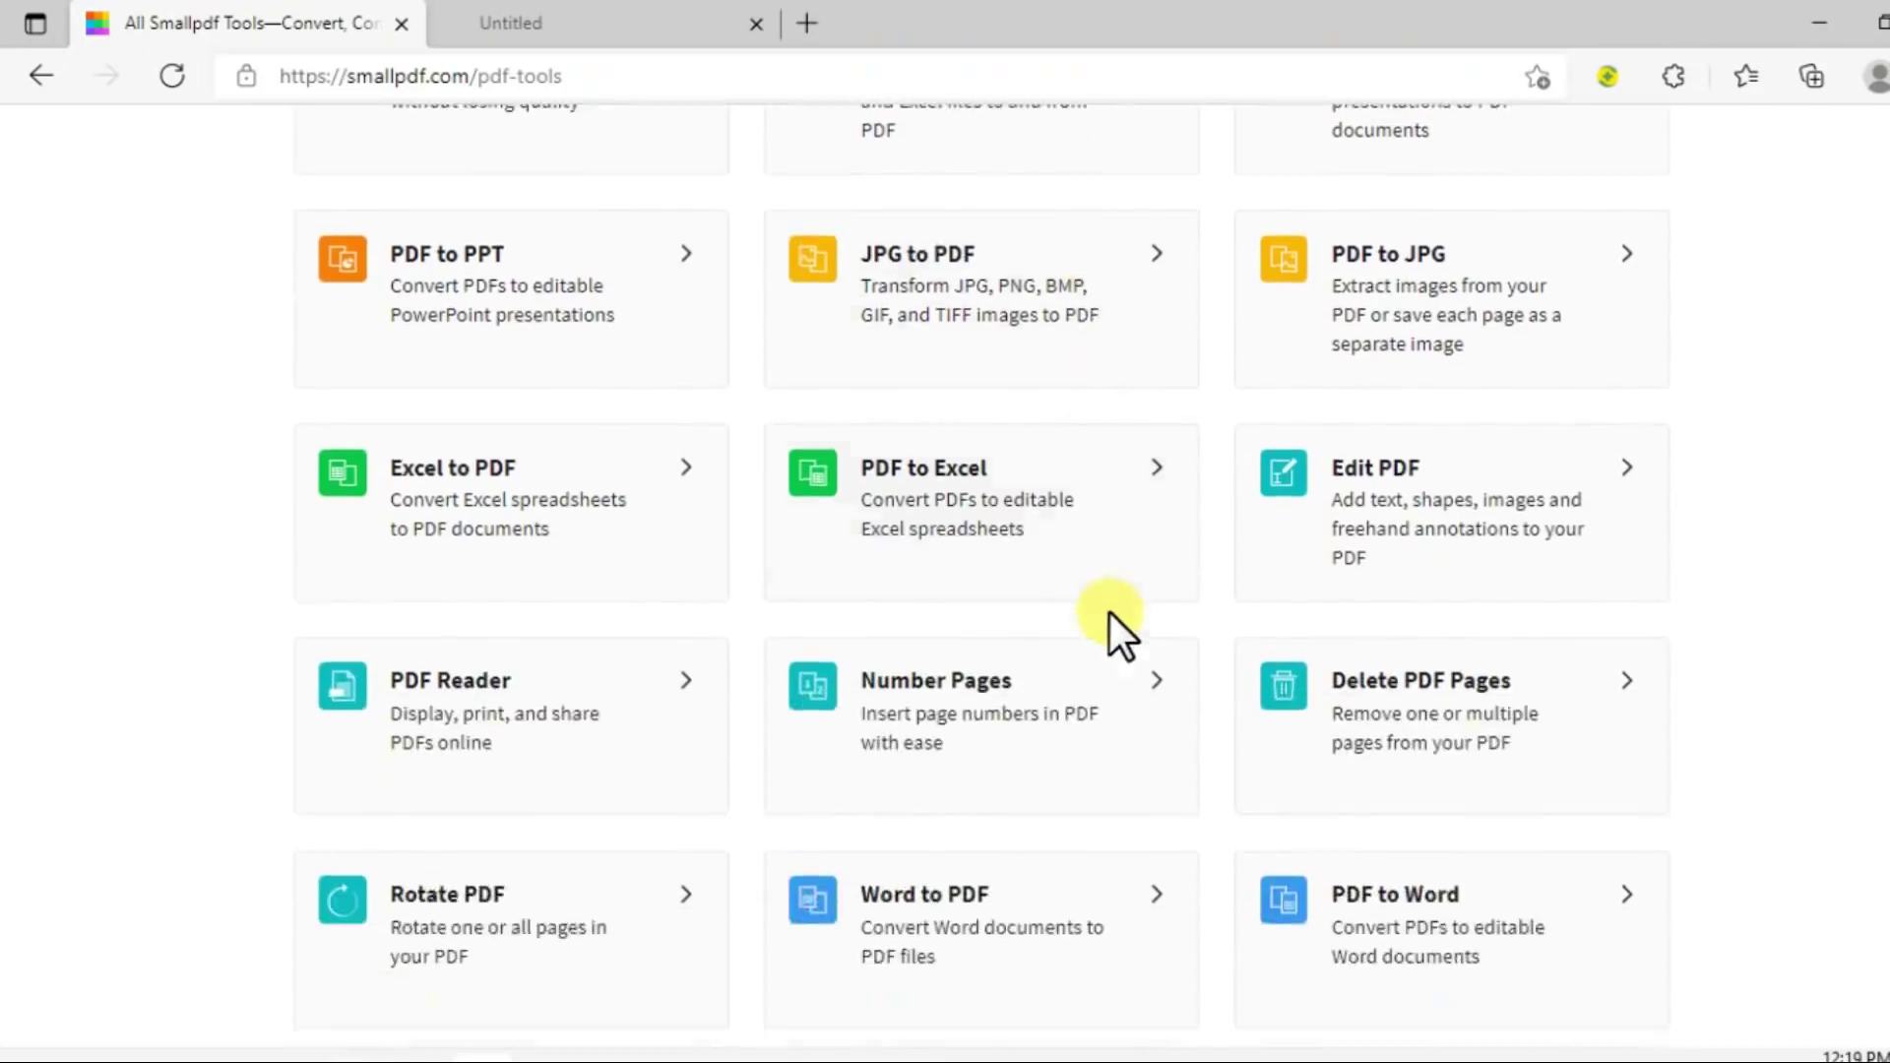
{"action": "scroll", "coordinate": [1108, 613], "scroll_direction": "up", "scroll_amount": 2}
{"action": "scroll", "coordinate": [1111, 612], "scroll_direction": "up", "scroll_amount": 3}
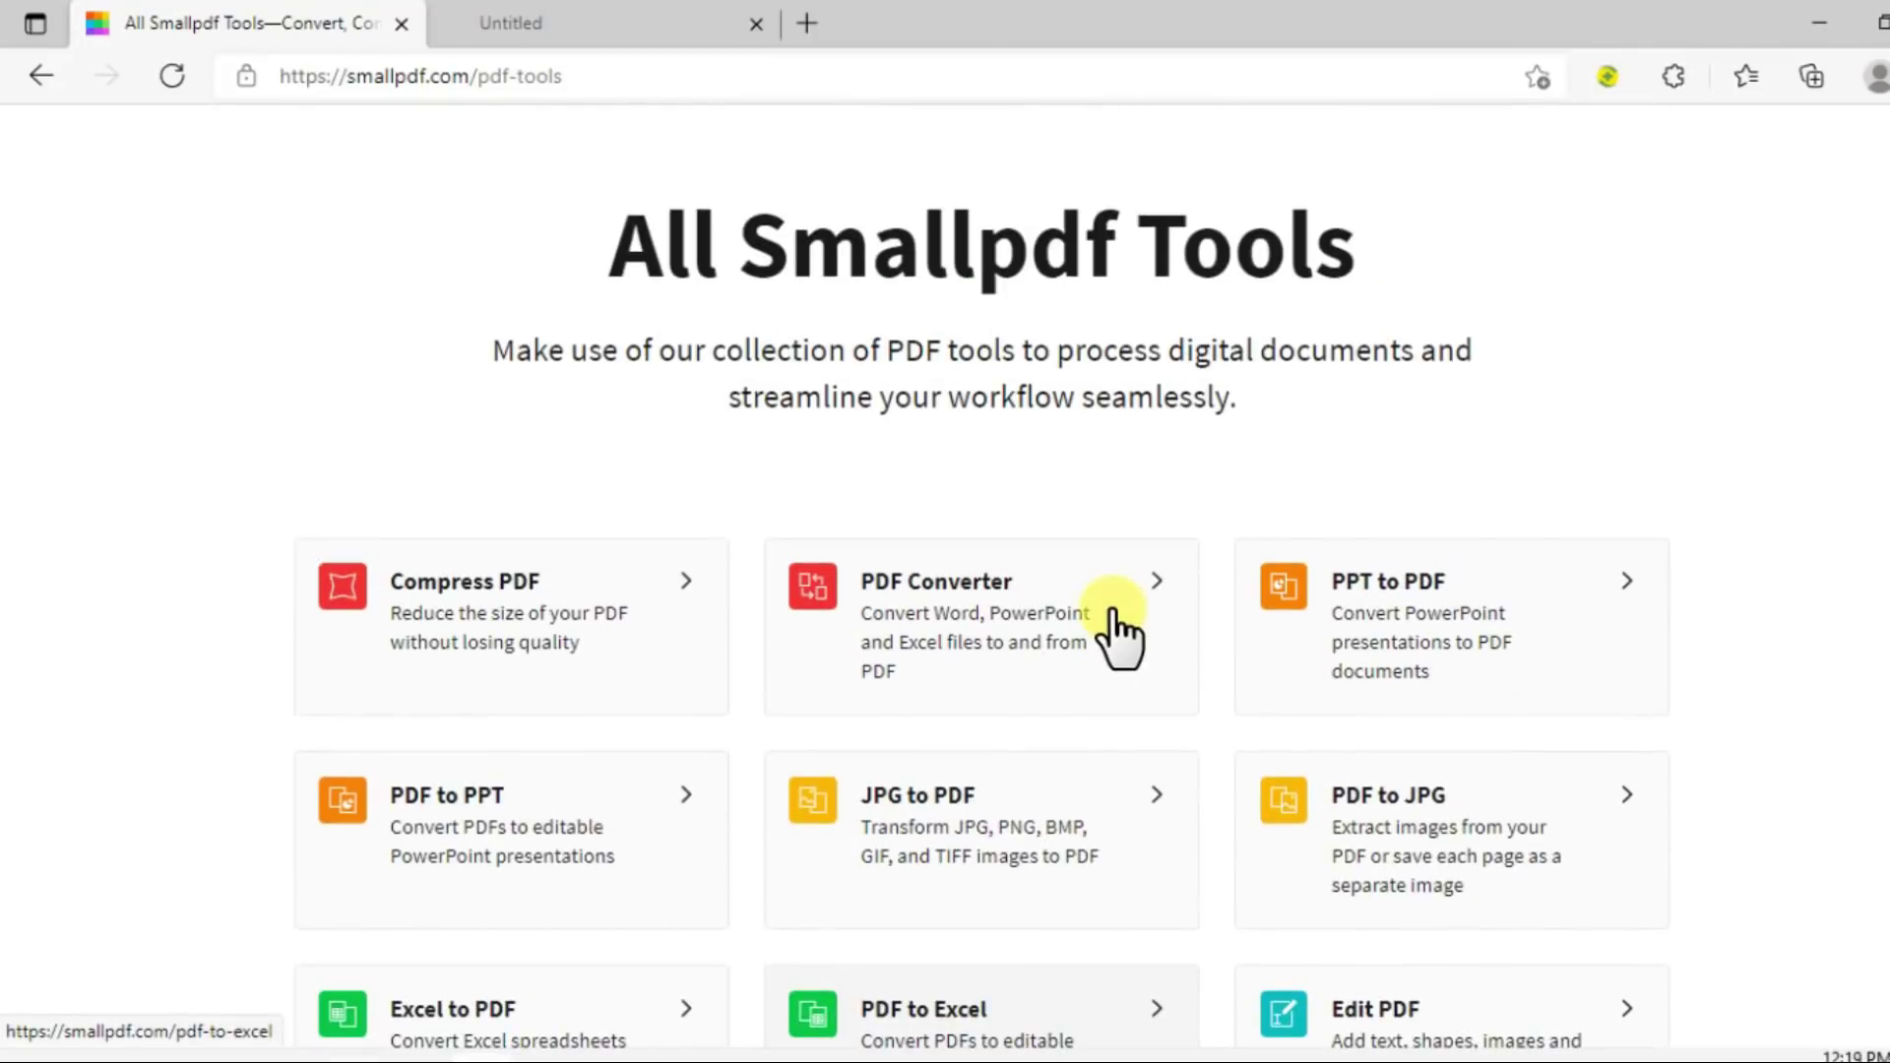
{"action": "scroll", "coordinate": [1119, 638], "scroll_direction": "down", "scroll_amount": 4}
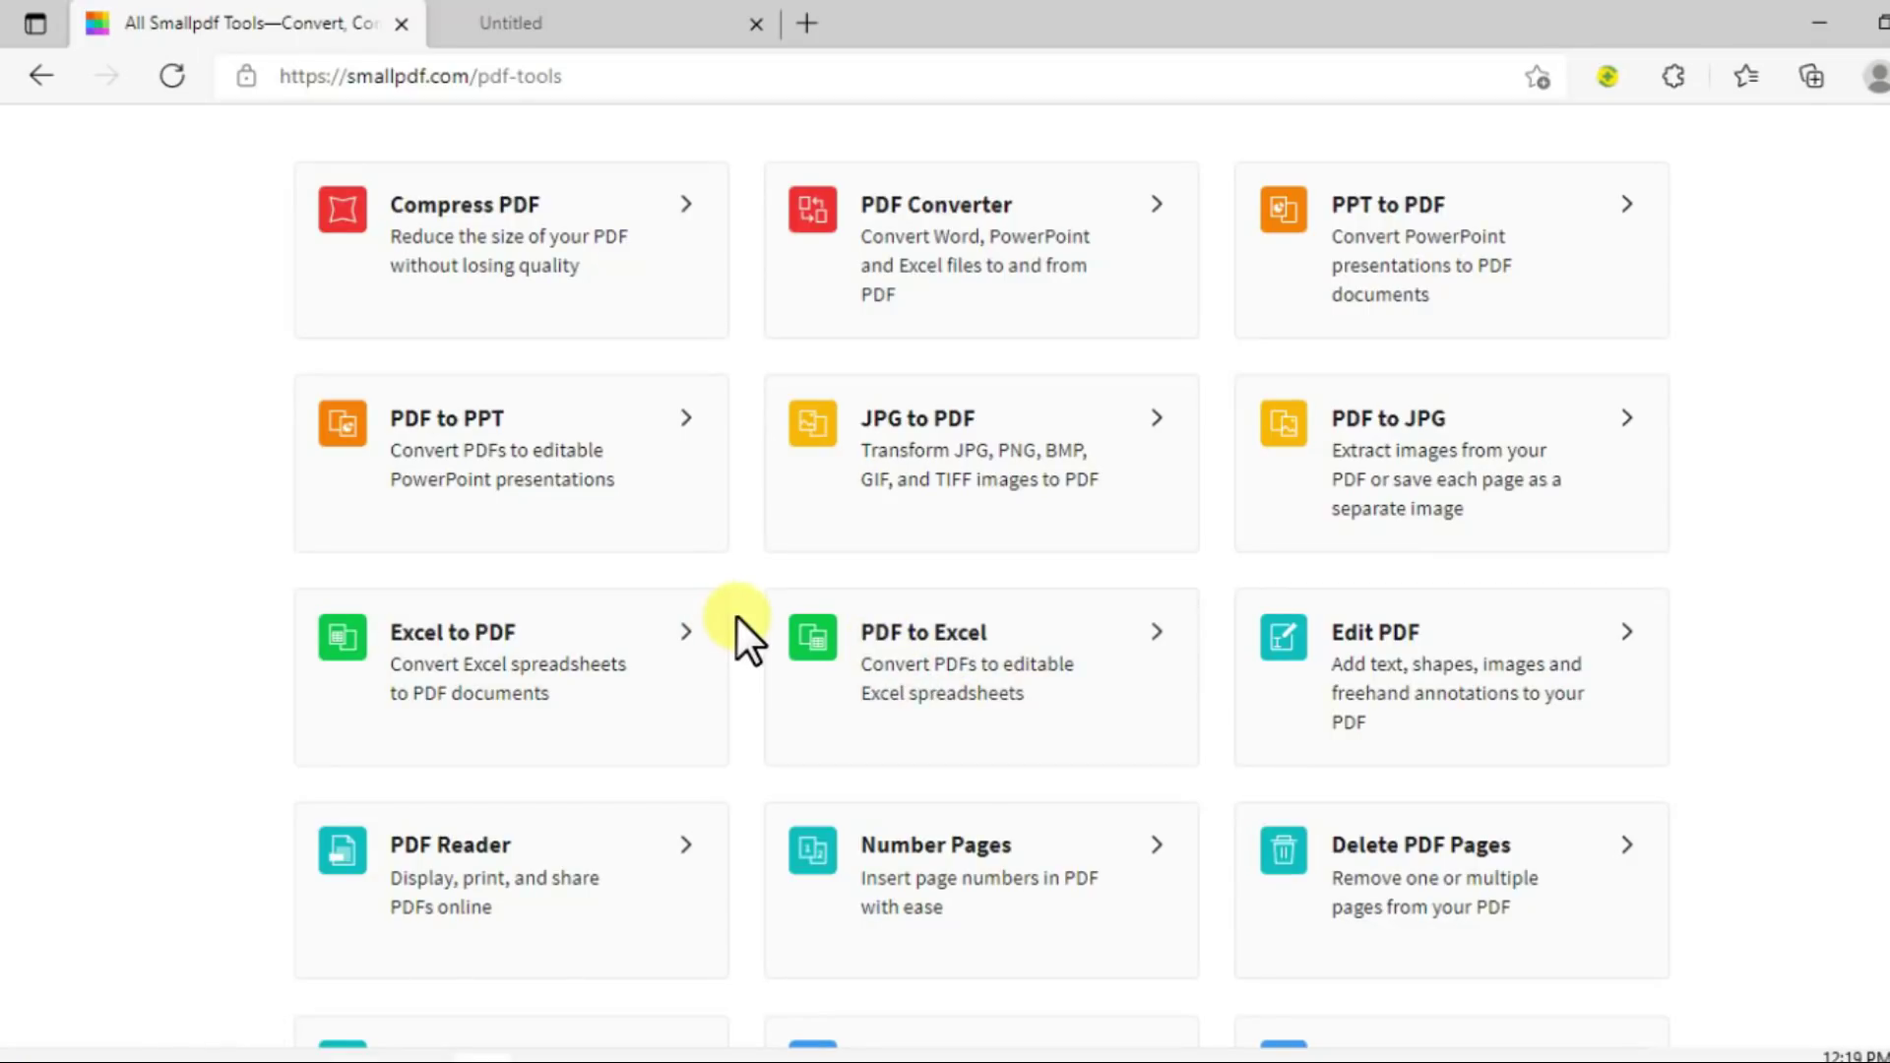
- Upload the MOCK_DATA spreadsheet from Downloads to the Excel to PDF converter and dismiss the Google Drive offer
{"action": "left_click", "coordinate": [493, 635]}
{"action": "scroll", "coordinate": [676, 666], "scroll_direction": "down", "scroll_amount": 2}
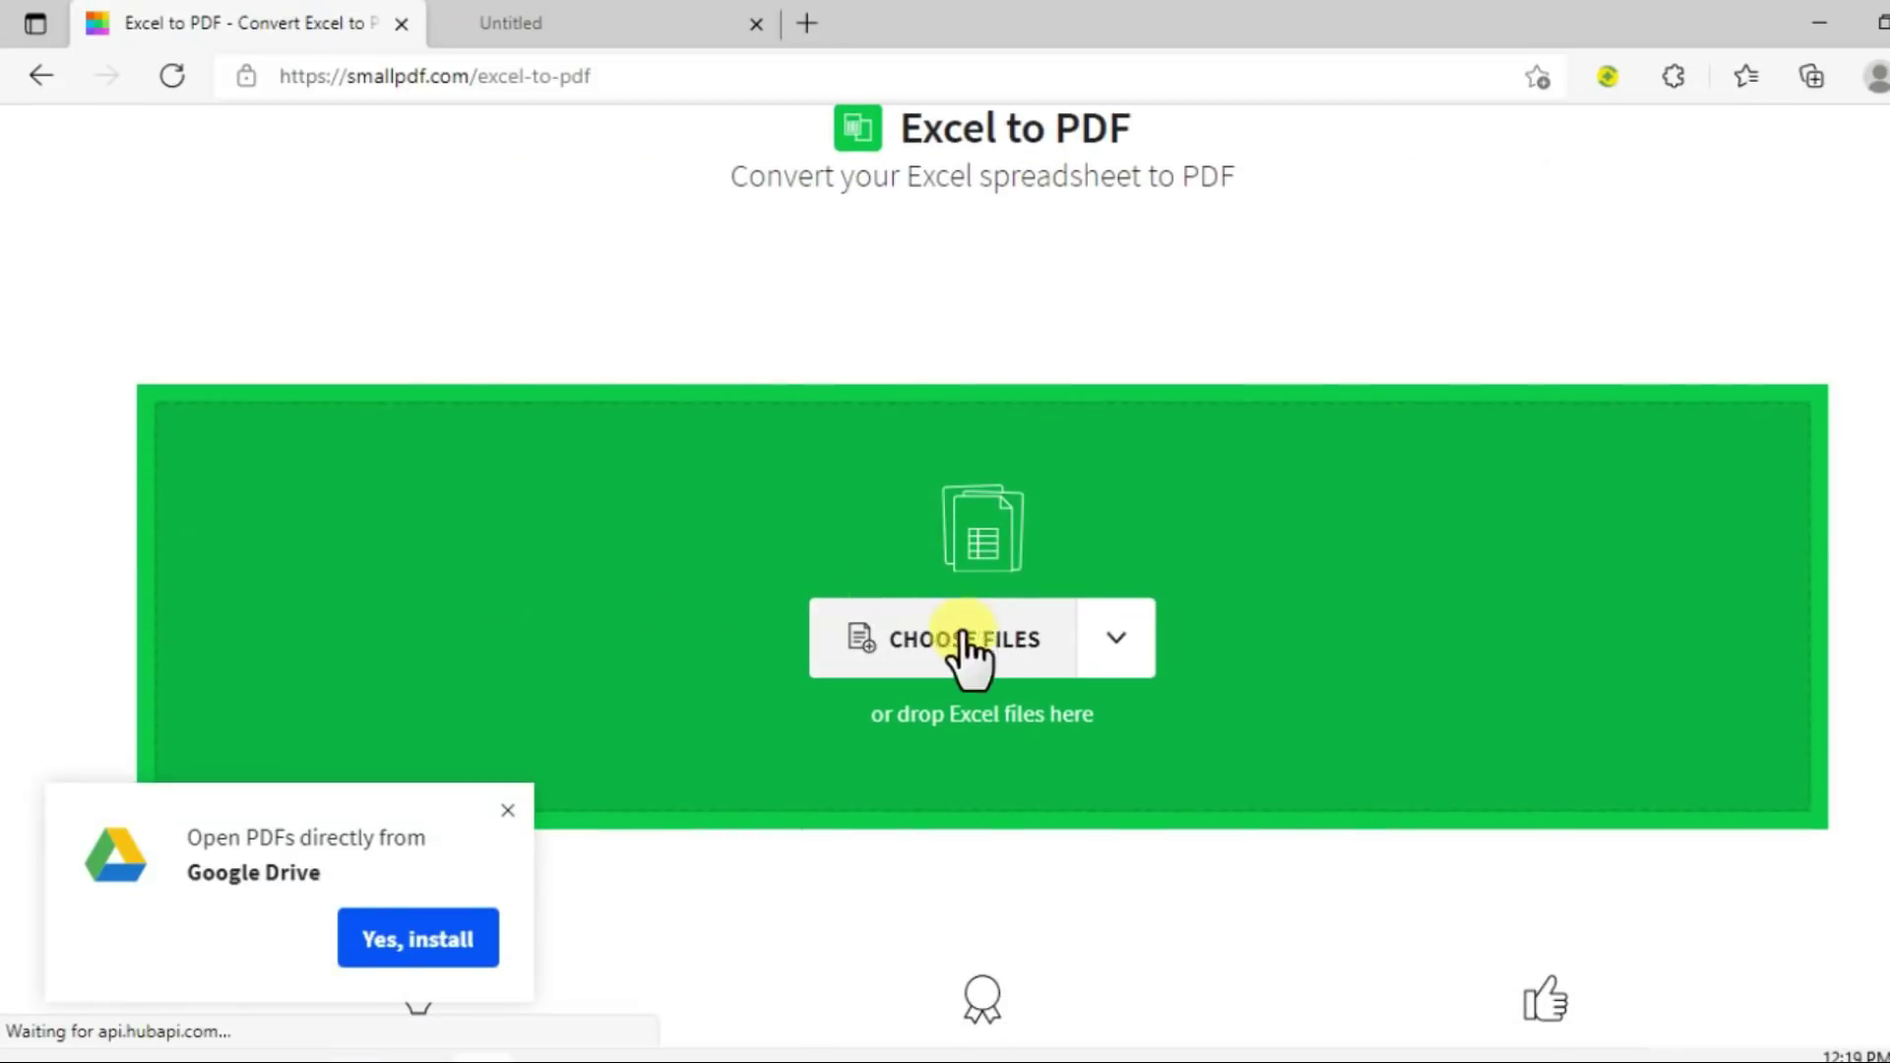
{"action": "left_click", "coordinate": [962, 642]}
{"action": "left_click", "coordinate": [344, 297]}
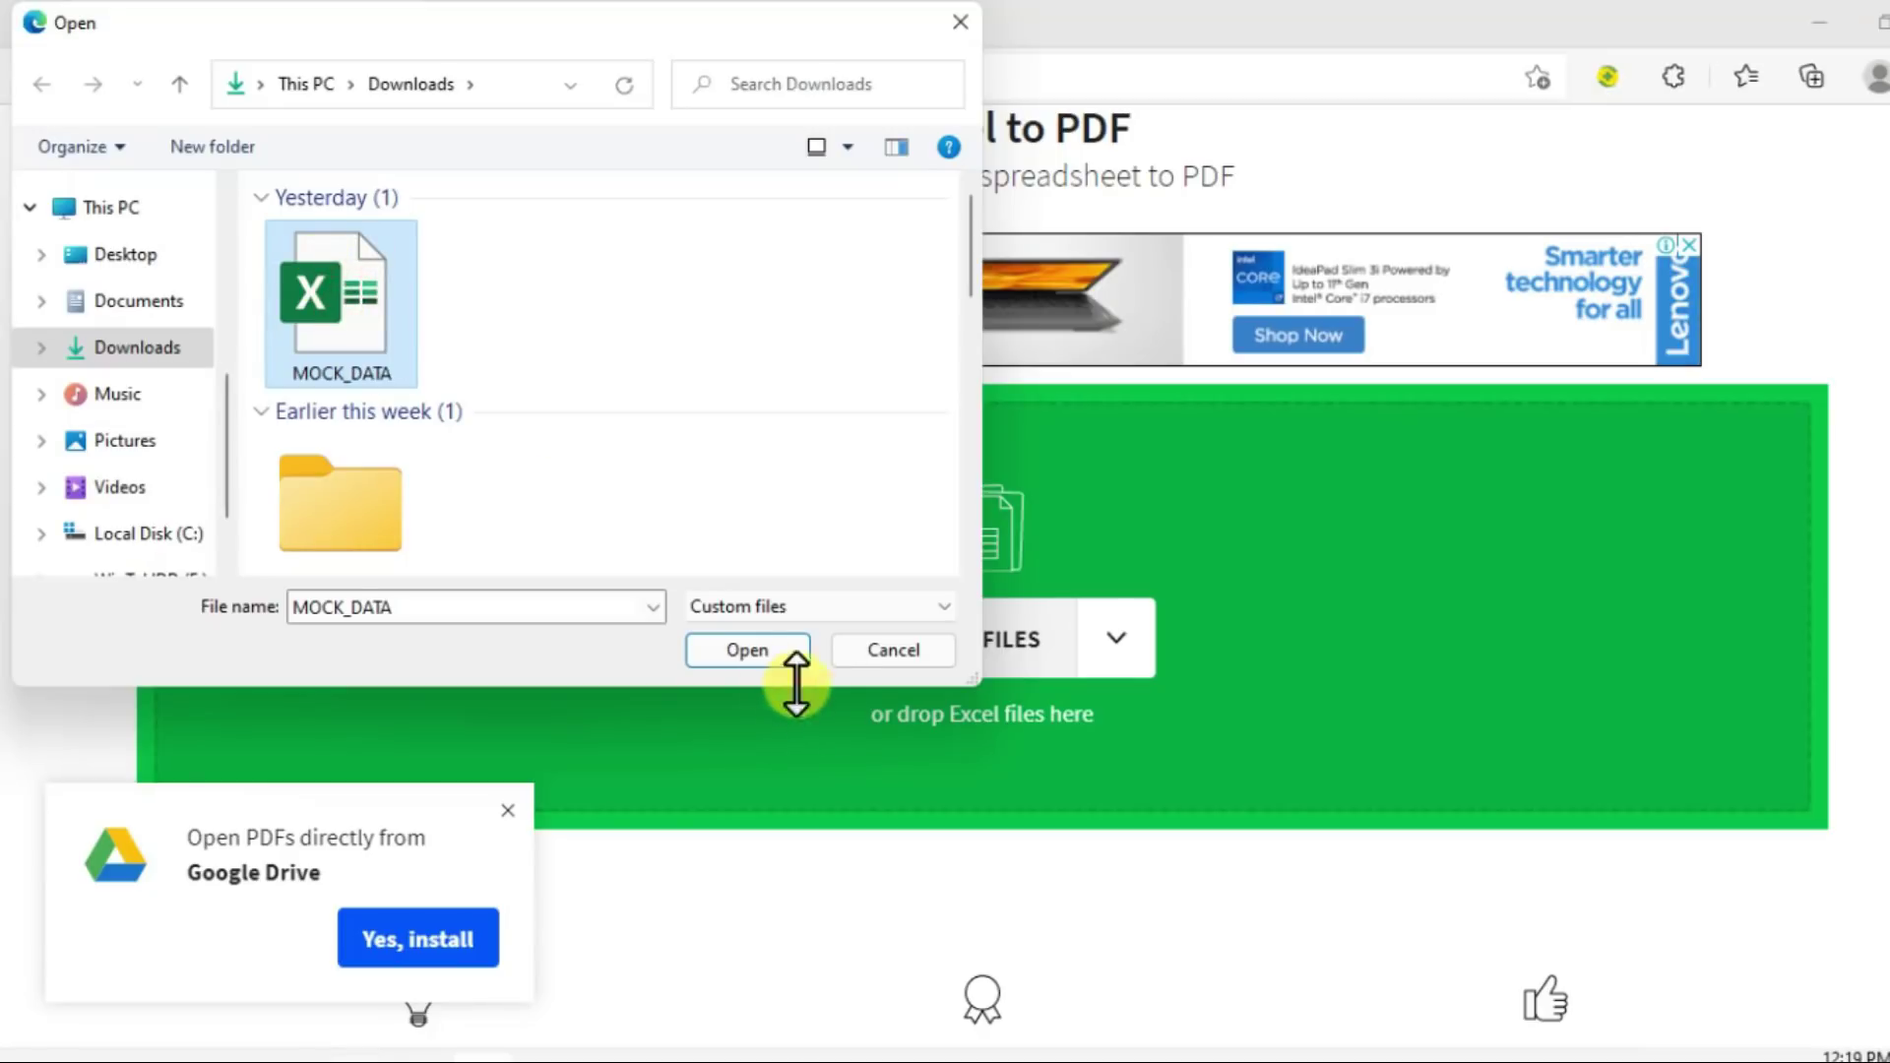
{"action": "left_click", "coordinate": [748, 650]}
{"action": "scroll", "coordinate": [1082, 723], "scroll_direction": "down", "scroll_amount": 2}
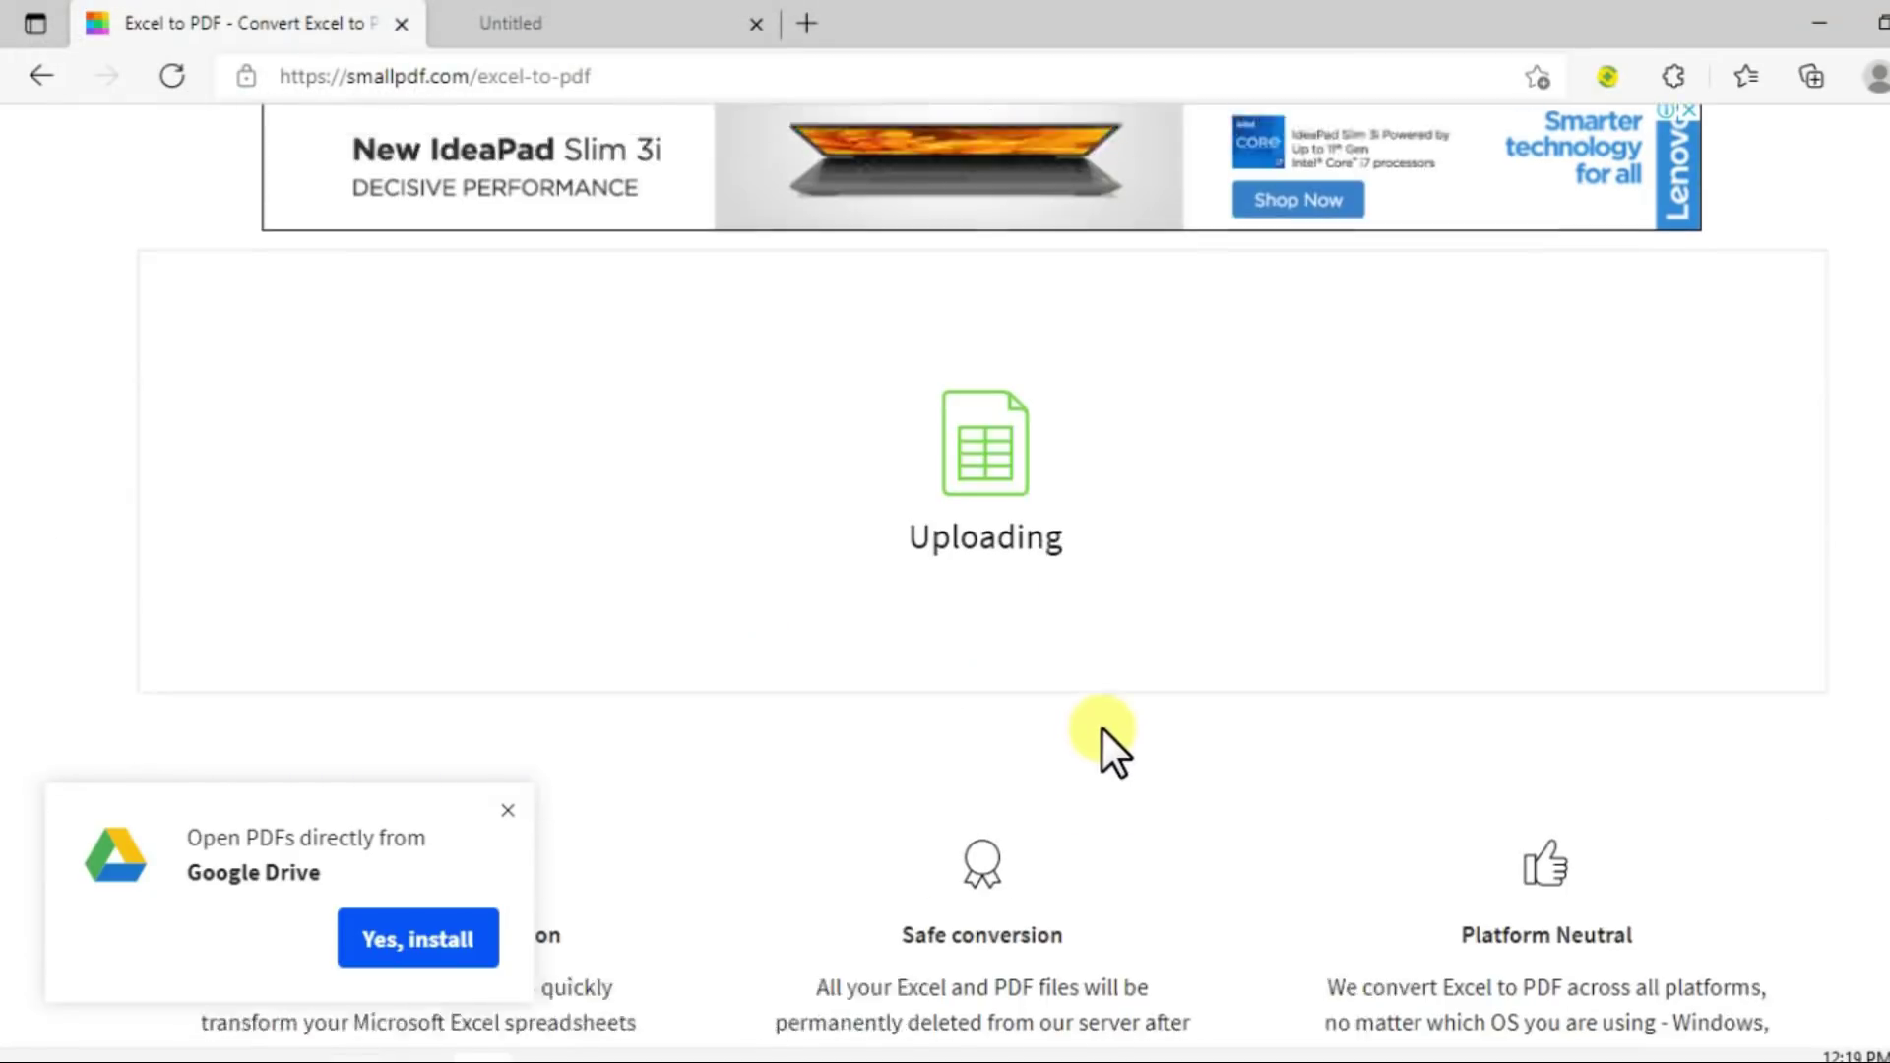
{"action": "left_click", "coordinate": [508, 809]}
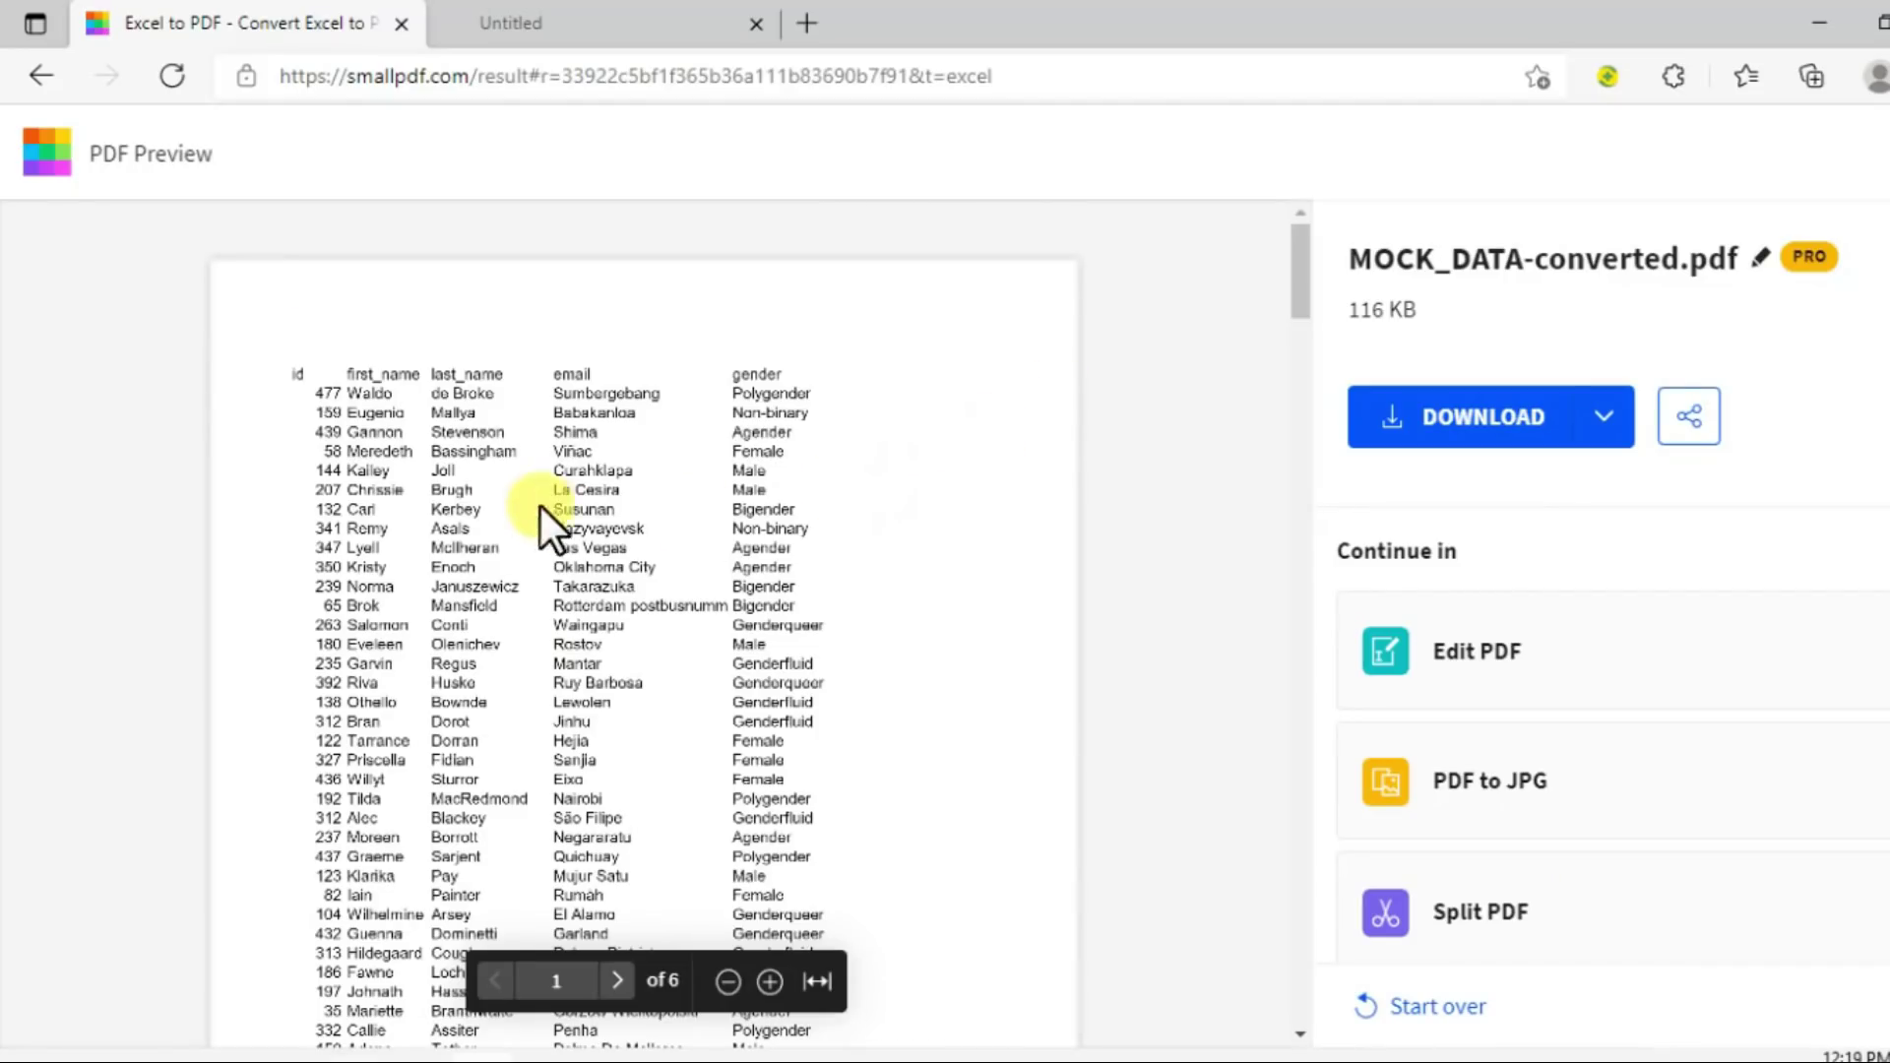
- Check the converted PDF's preview, download MOCK_DATA-converted.pdf and open the downloaded file
{"action": "scroll", "coordinate": [590, 709], "scroll_direction": "down", "scroll_amount": 10}
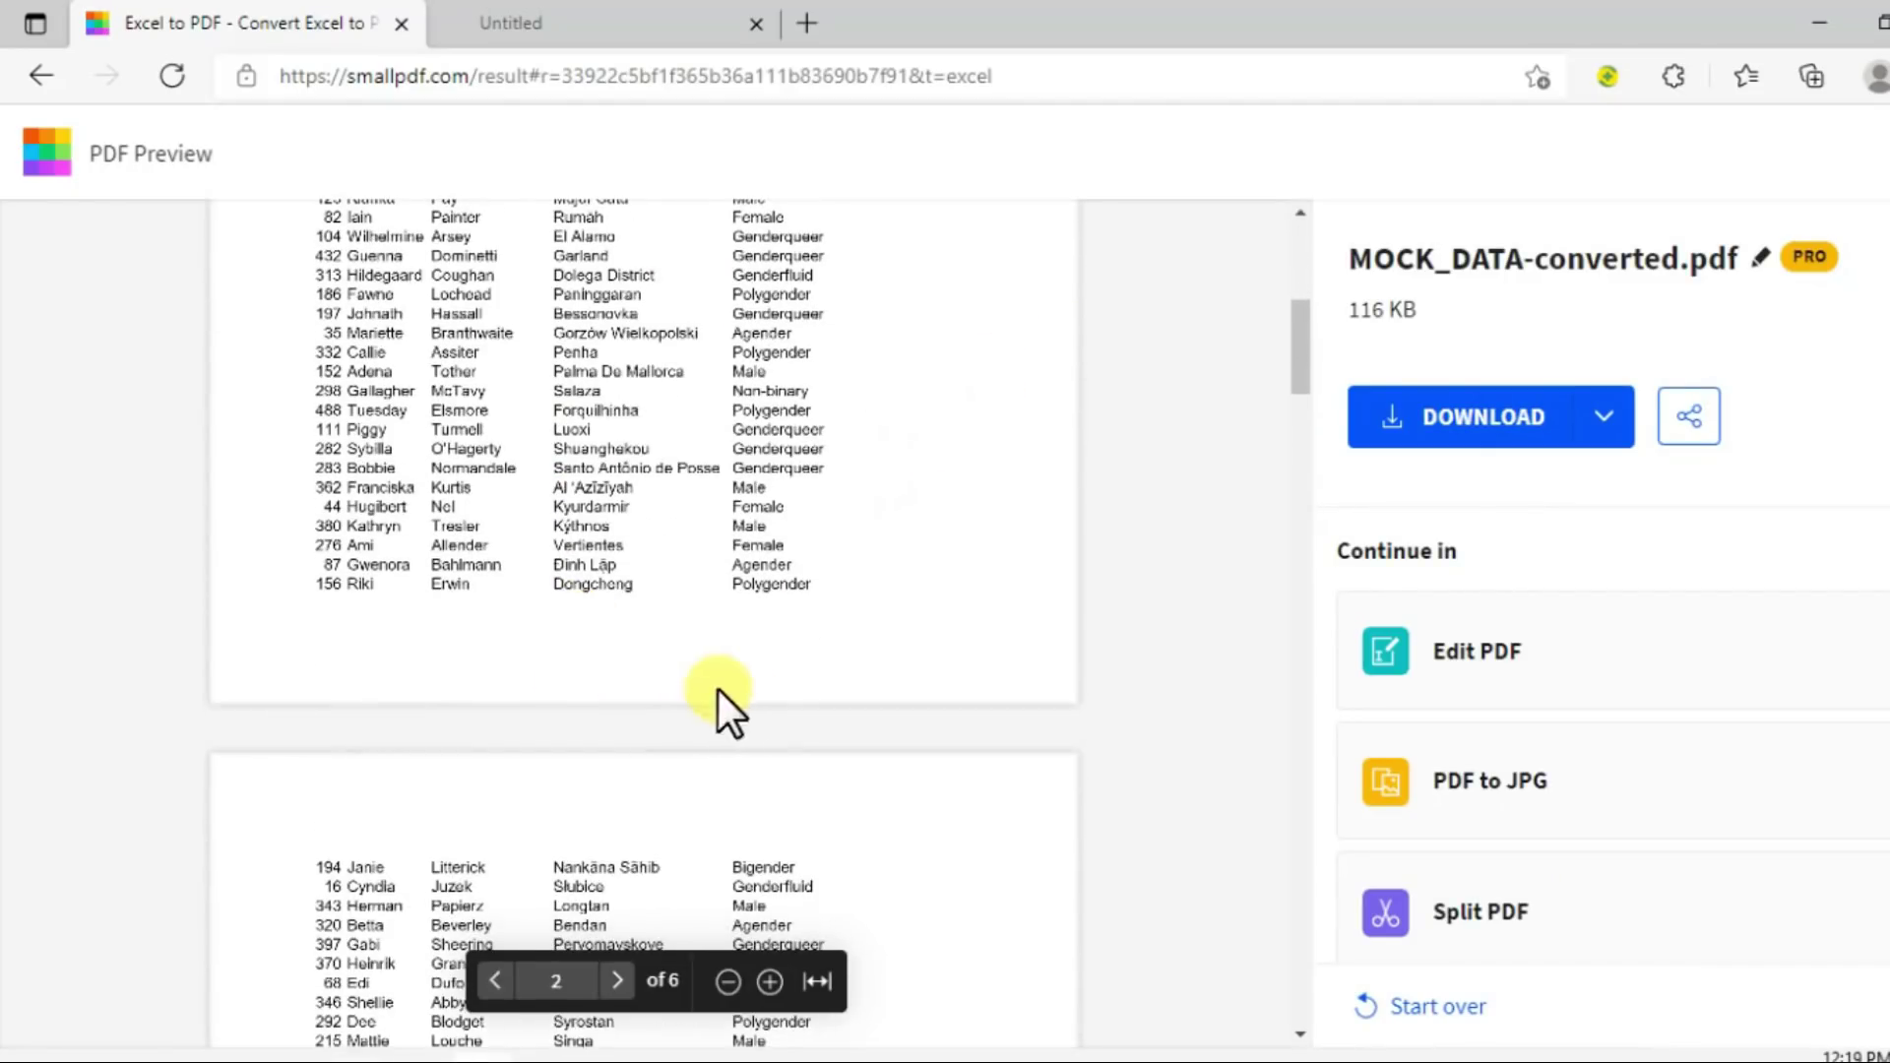
{"action": "scroll", "coordinate": [835, 683], "scroll_direction": "down", "scroll_amount": 10}
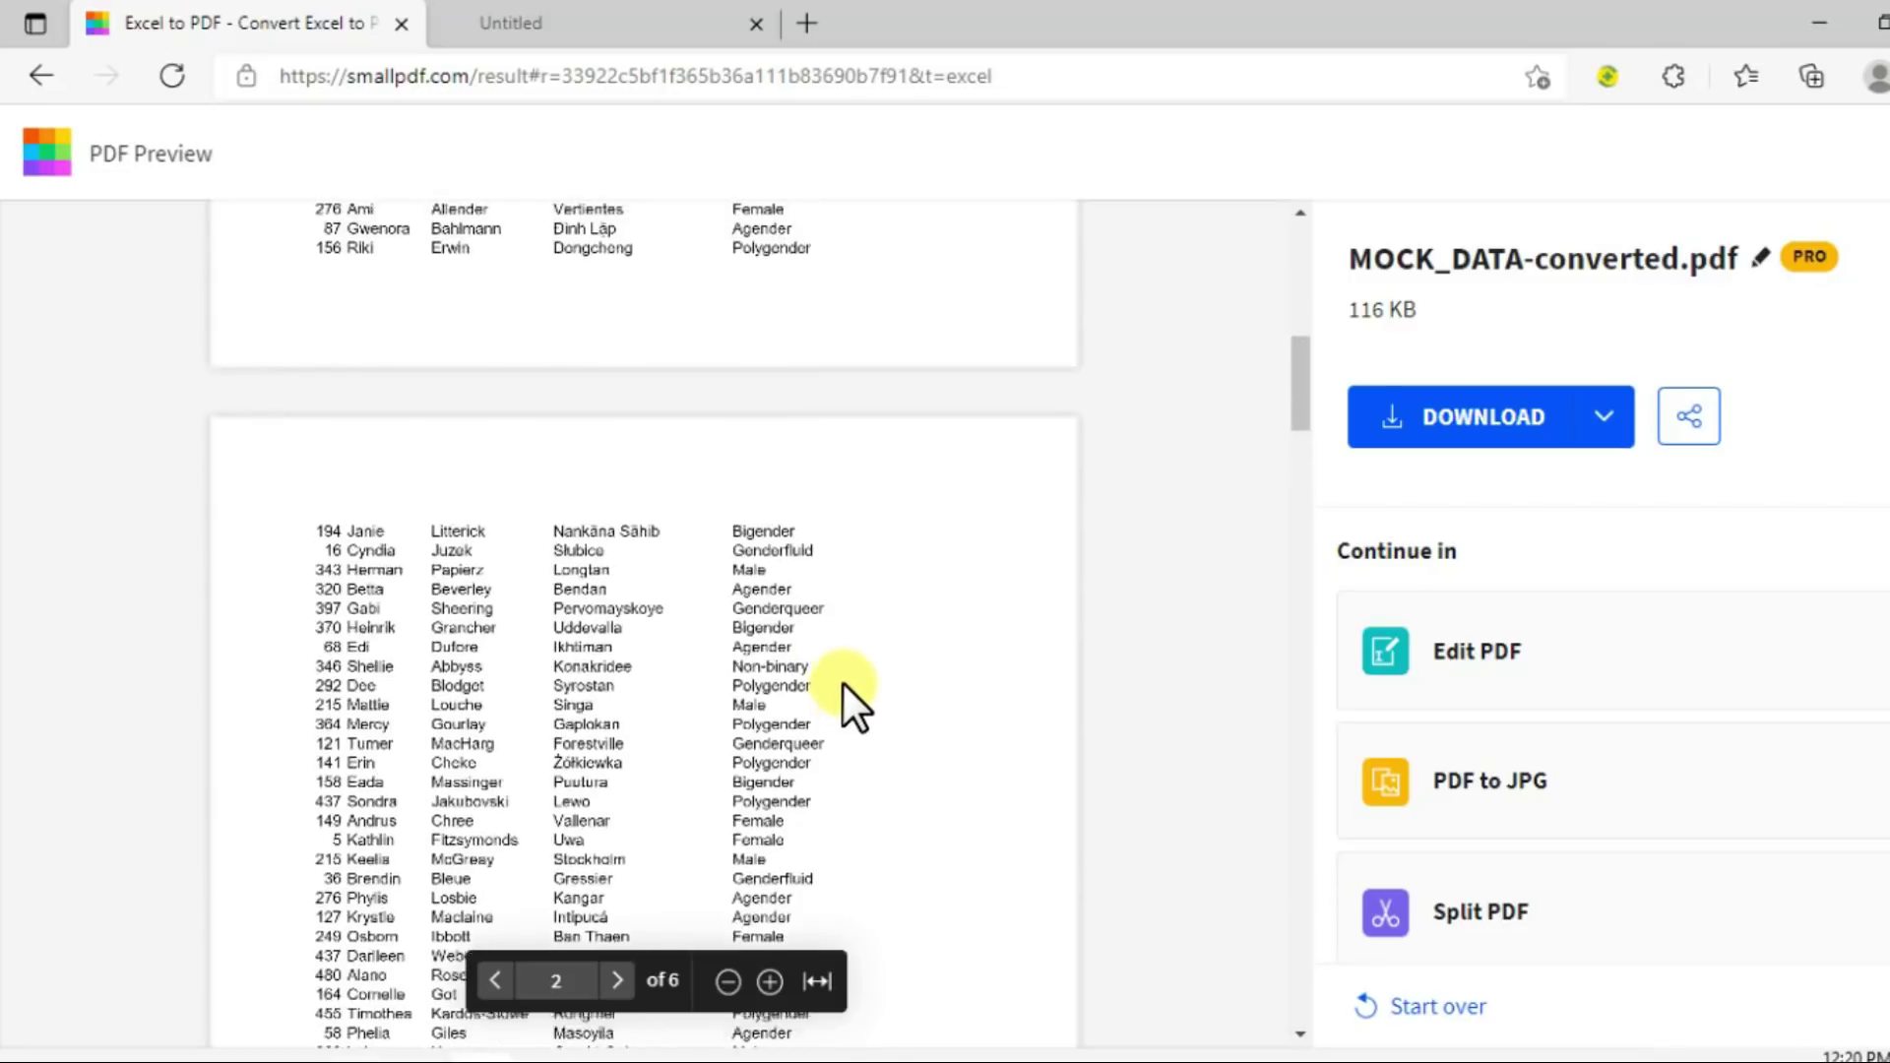
{"action": "scroll", "coordinate": [857, 679], "scroll_direction": "up", "scroll_amount": 10}
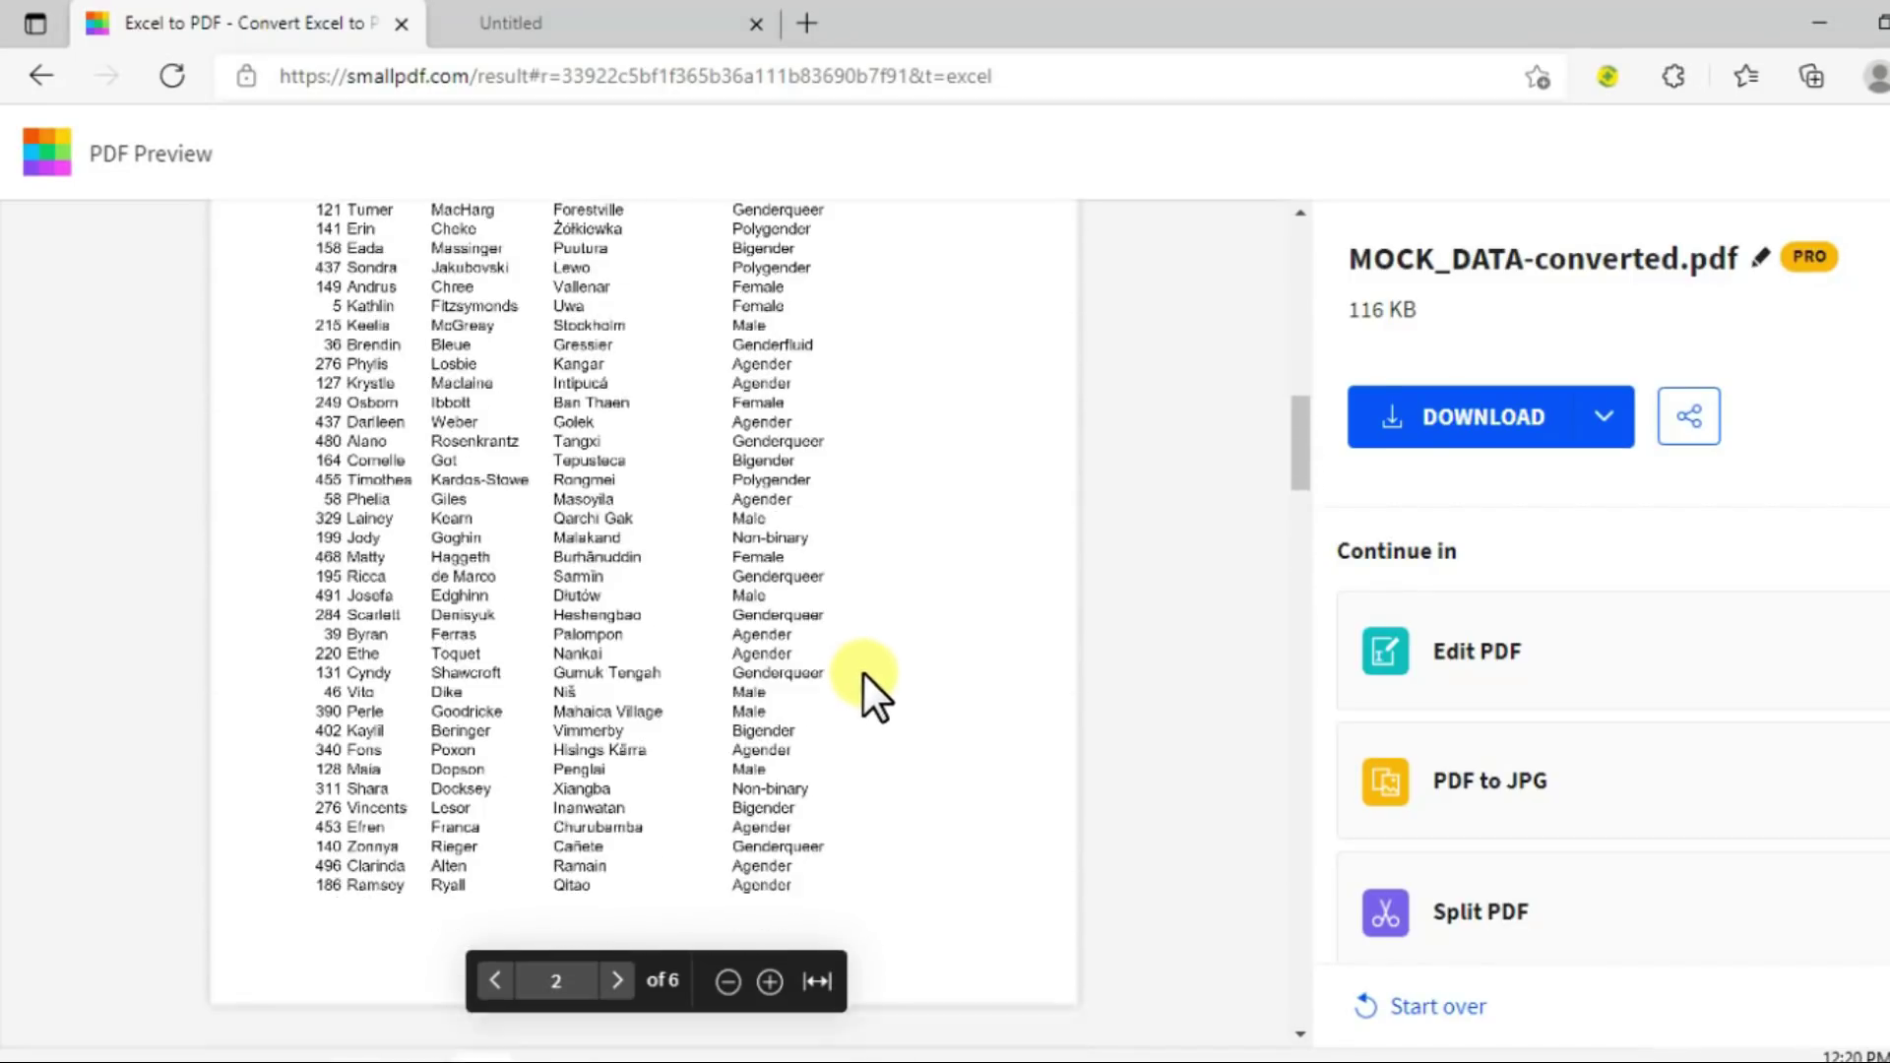
{"action": "scroll", "coordinate": [867, 664], "scroll_direction": "up", "scroll_amount": 4}
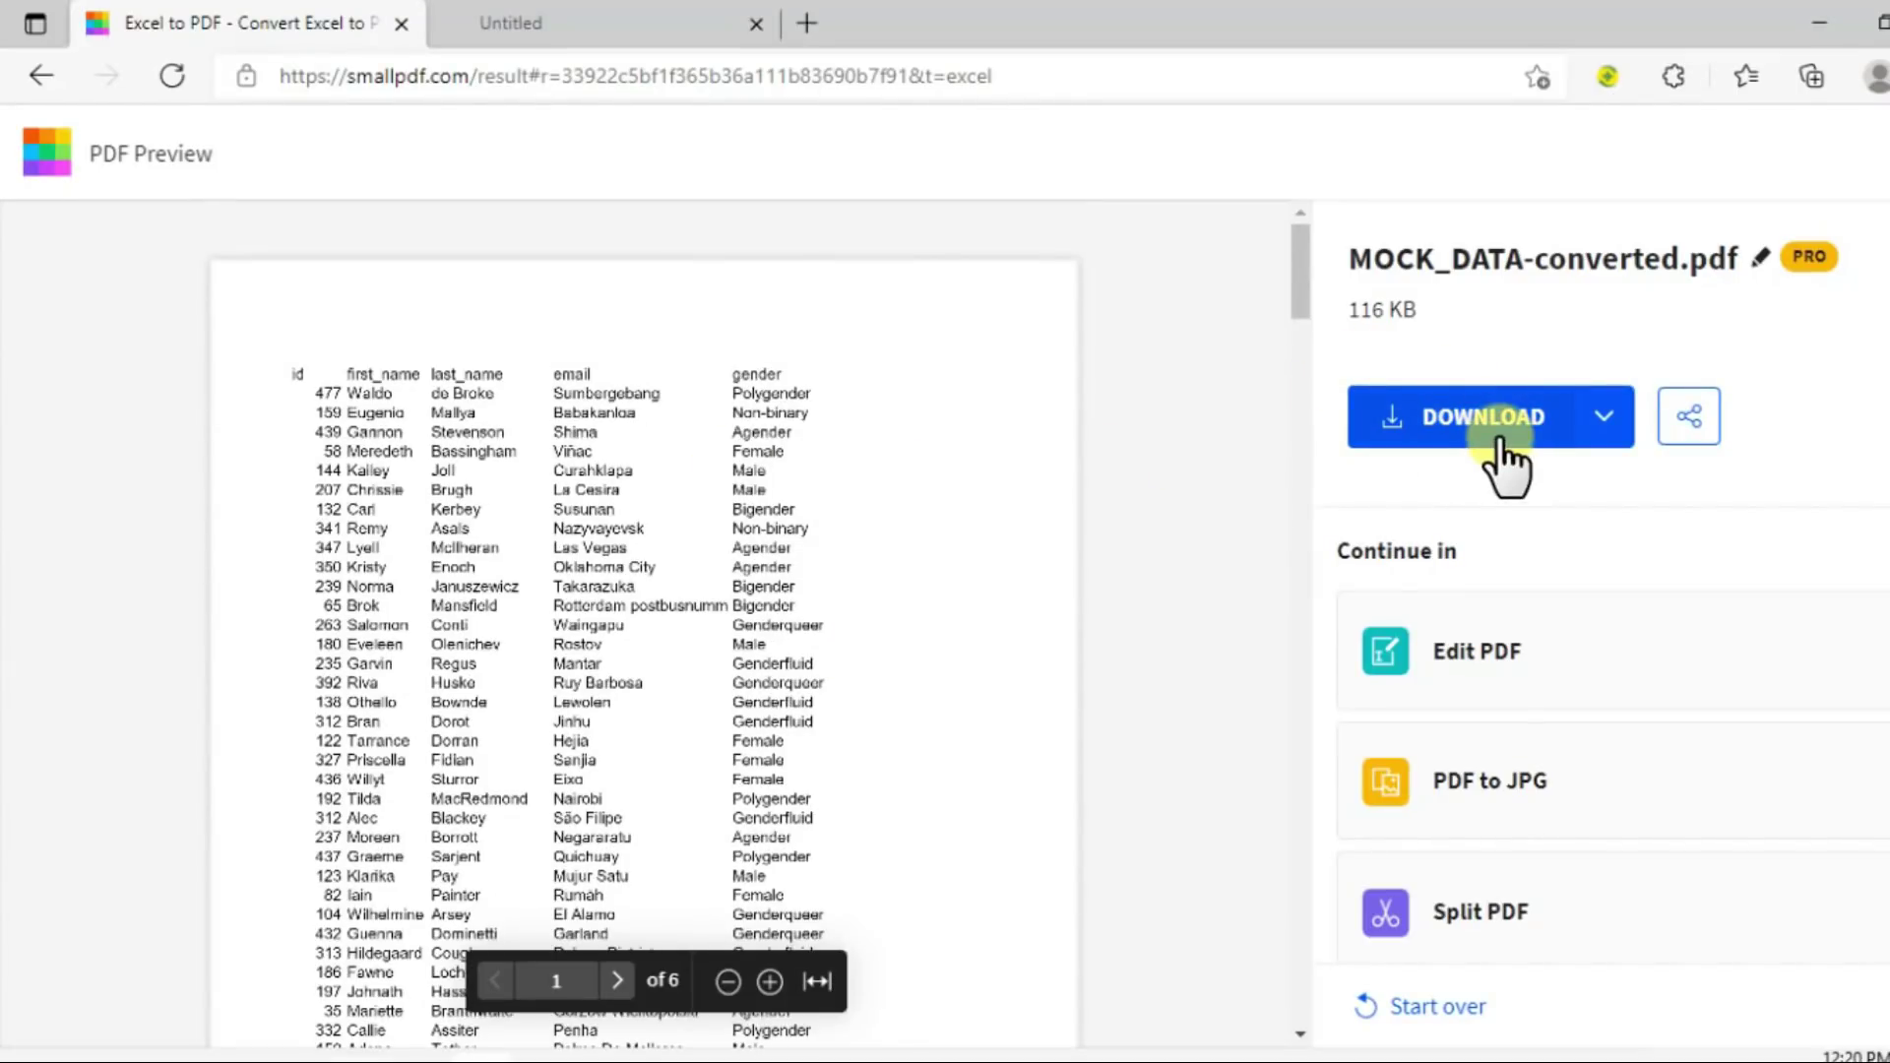
{"action": "left_click", "coordinate": [1500, 443]}
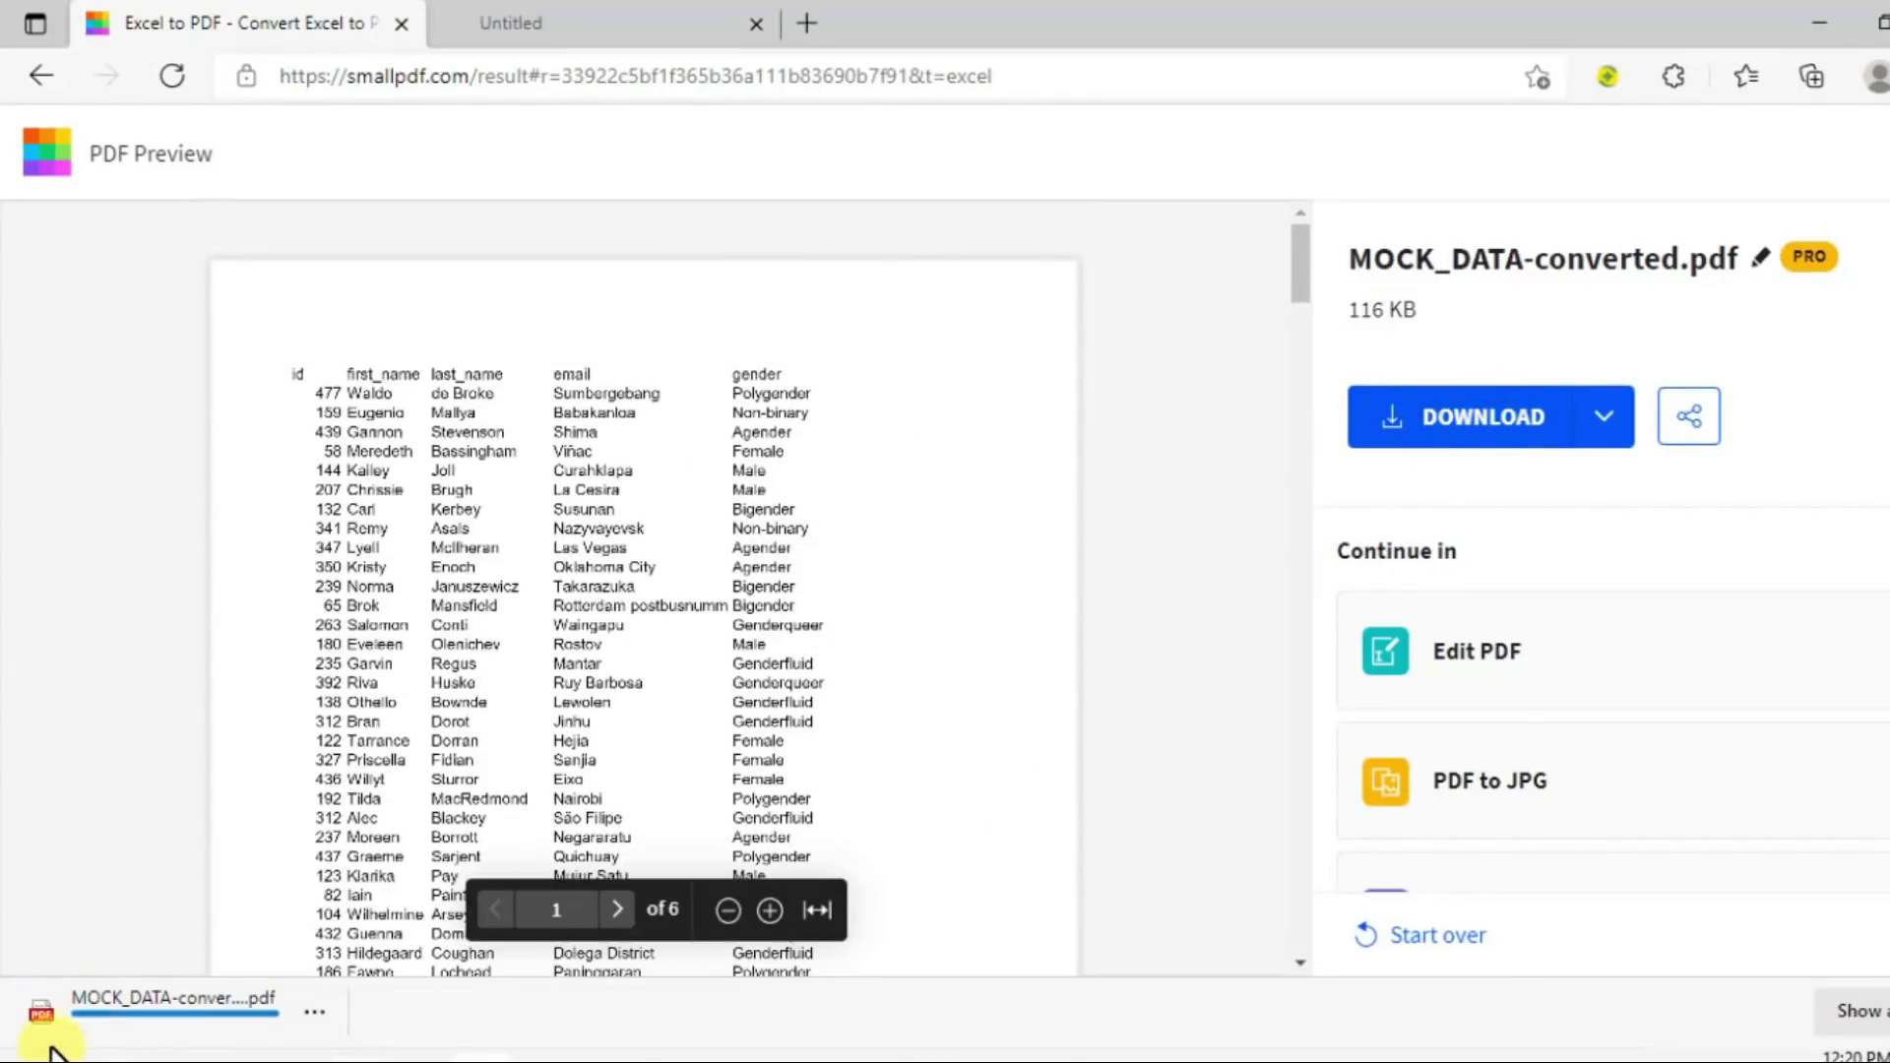
{"action": "left_click", "coordinate": [138, 1012]}
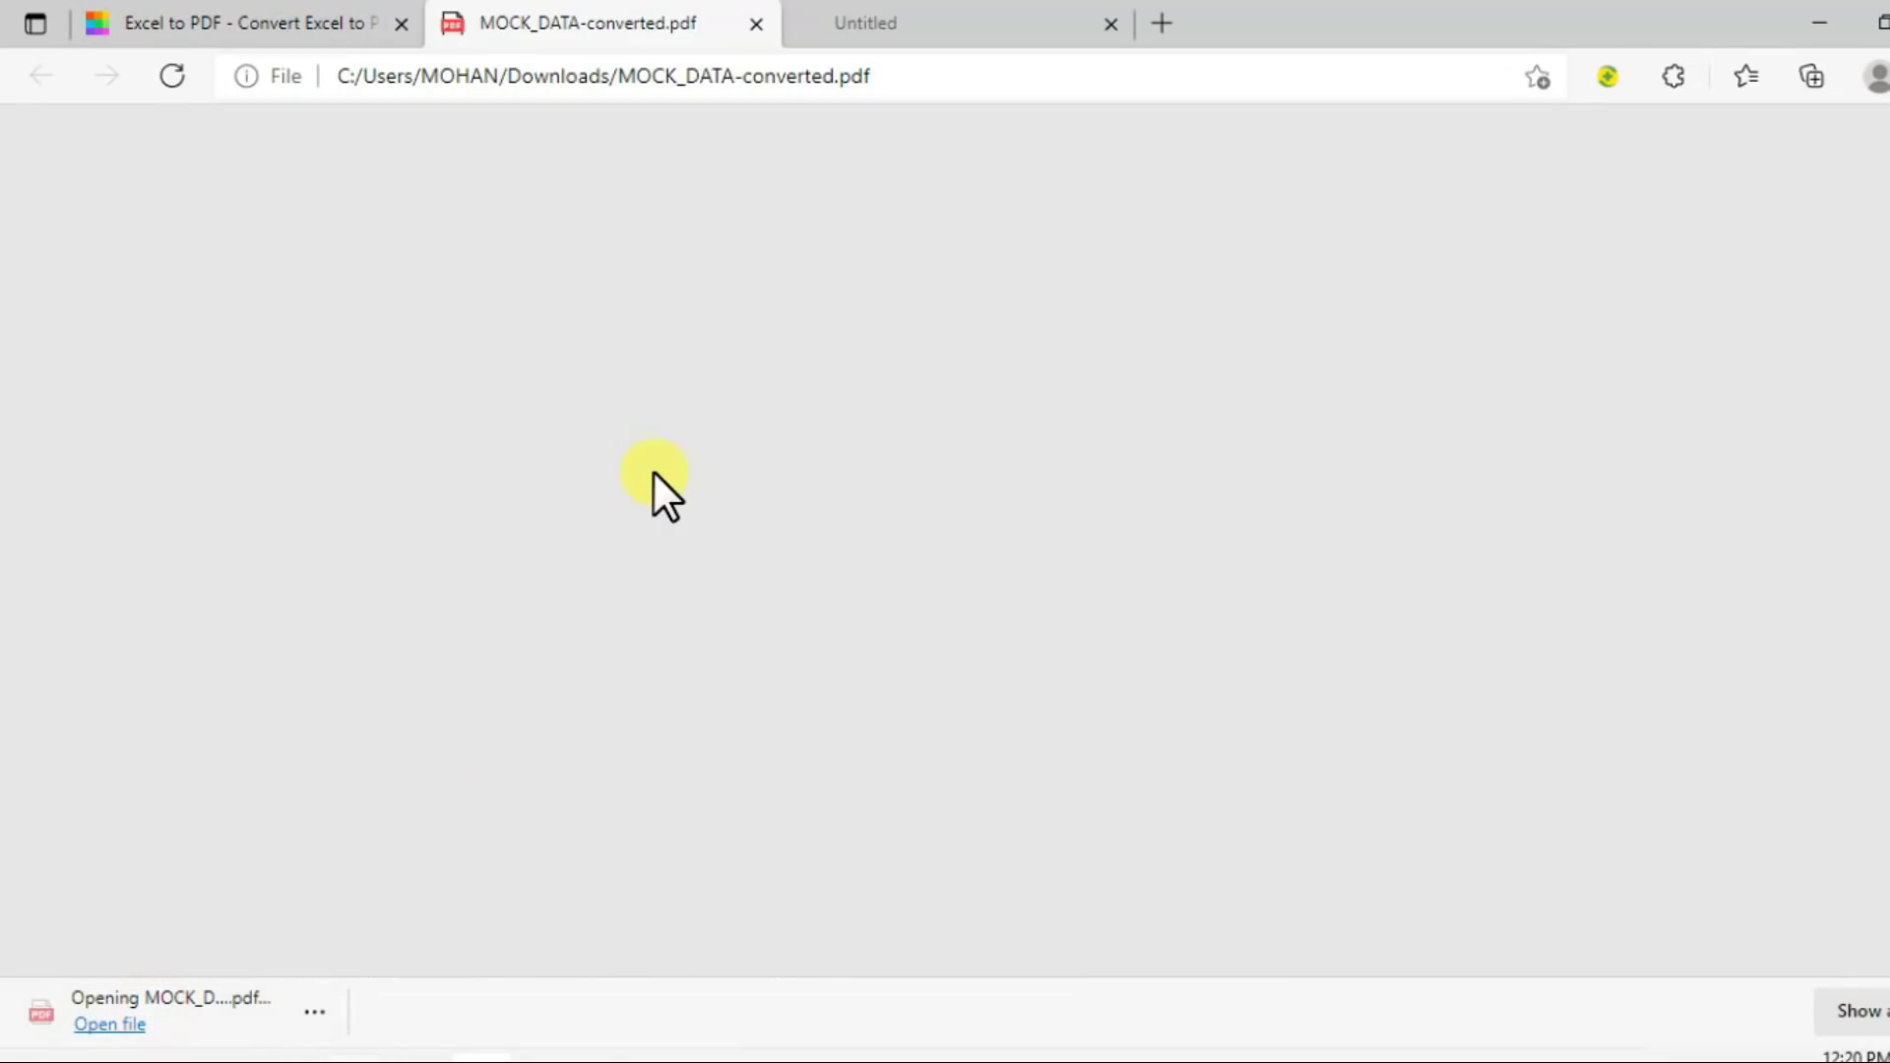
{"action": "scroll", "coordinate": [857, 591], "scroll_direction": "down", "scroll_amount": 5}
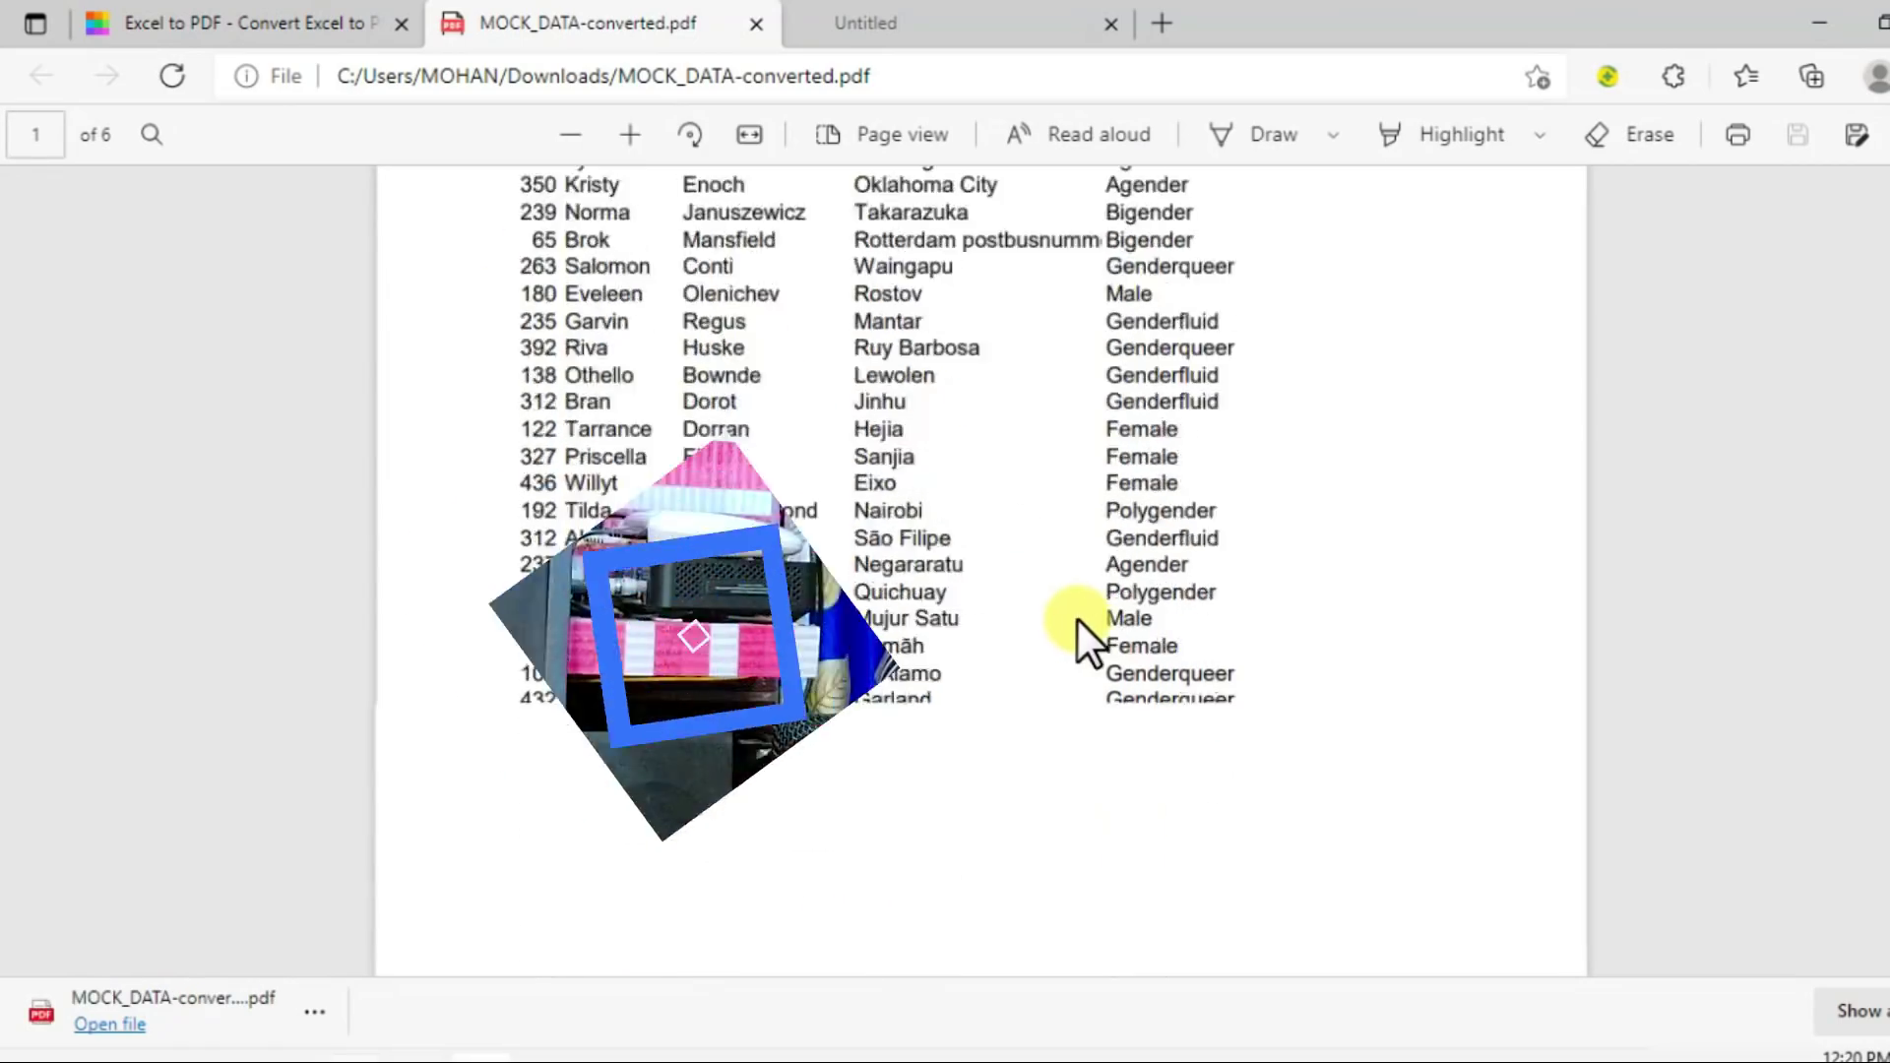